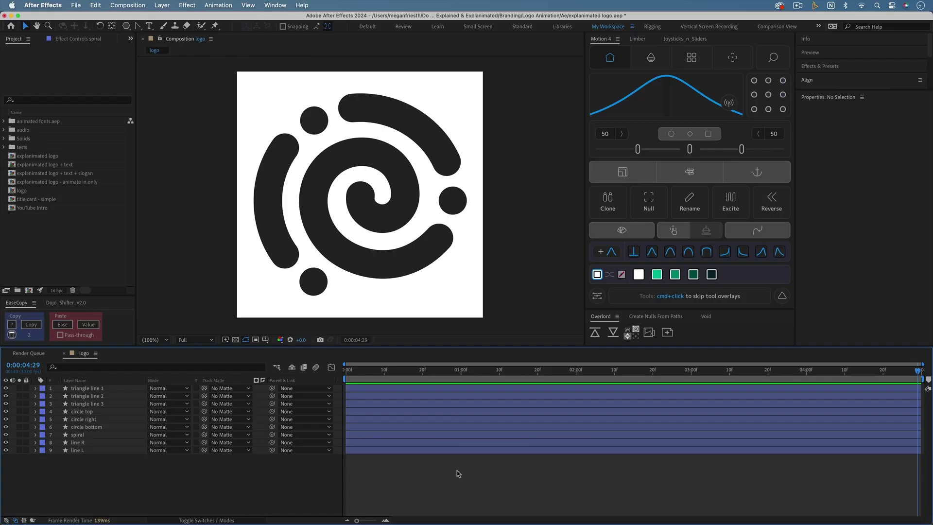
Step: Trace the spiral's centreline from its centre to its outer tip with a new Pen path
click(435, 246)
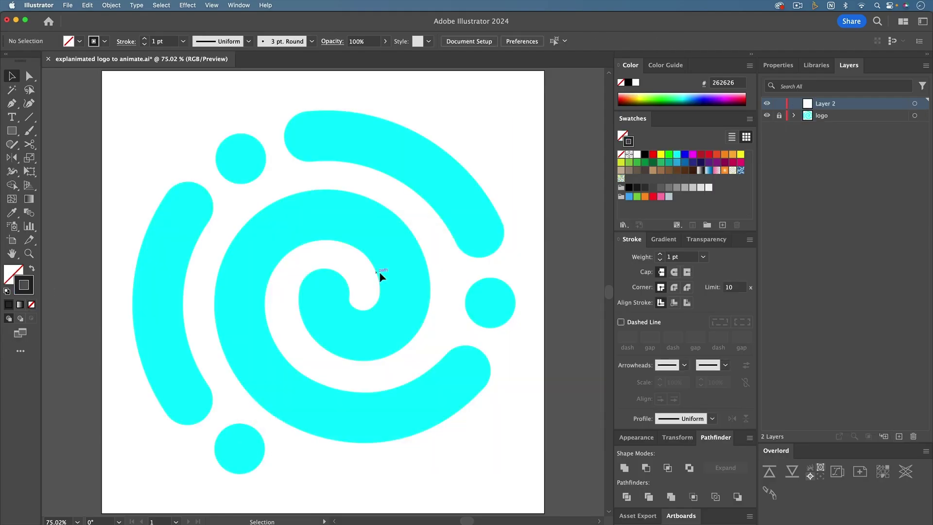
key(p)
drag(359, 336, 396, 337)
drag(394, 252, 389, 218)
drag(279, 226, 263, 239)
drag(252, 361, 285, 428)
drag(467, 369, 535, 296)
Step: Give the traced spiral path a 125 pt stroke with round caps
key(a)
click(680, 256)
text(125)
key(Return)
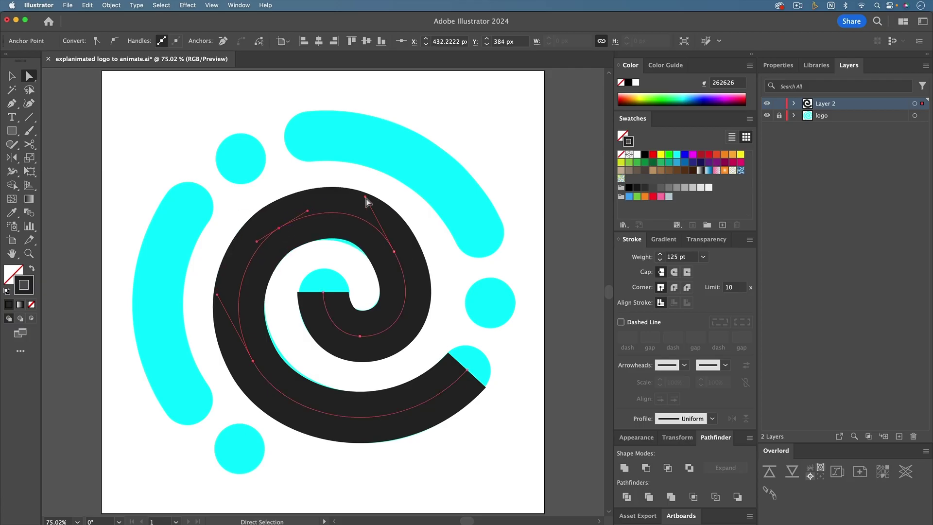
click(674, 271)
Step: Rename the new layer to 'spiral'
click(359, 335)
key(v)
double_click(825, 104)
text(spiral)
key(Return)
click(582, 178)
key(super+l)
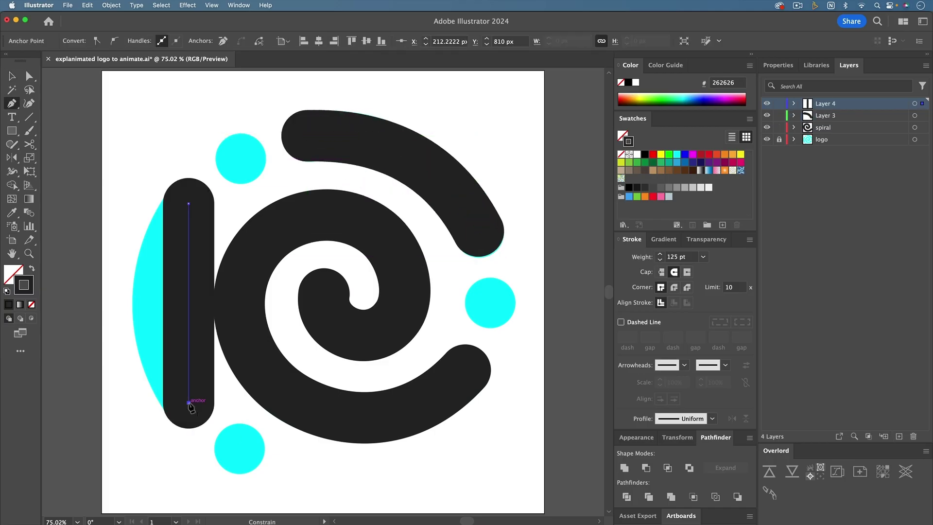
Step: Pen-draw the curved left arc, then select the line L and spiral paths
drag(183, 311, 160, 316)
key(v)
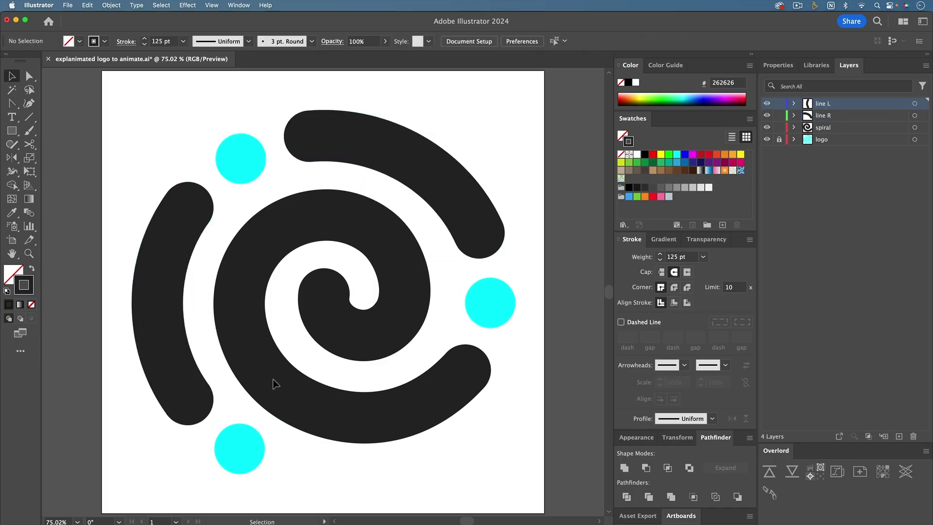
click(168, 360)
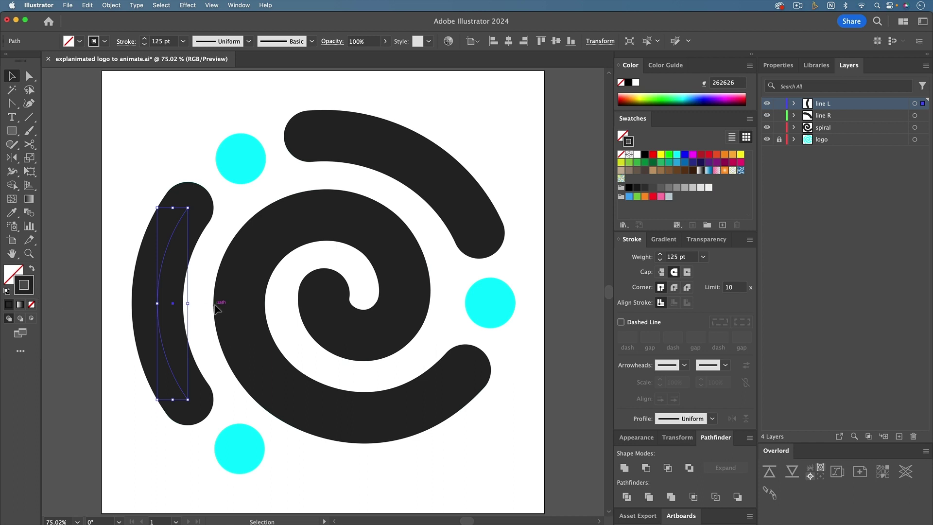
click(239, 309)
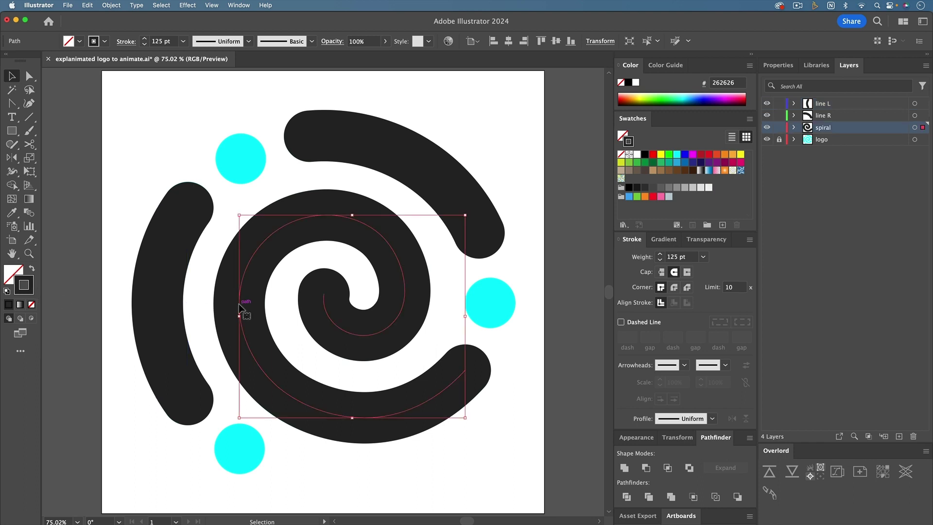
Step: Release the dots to 'dot' layers, draw the triangle line, and show the triangle line layers
click(379, 144)
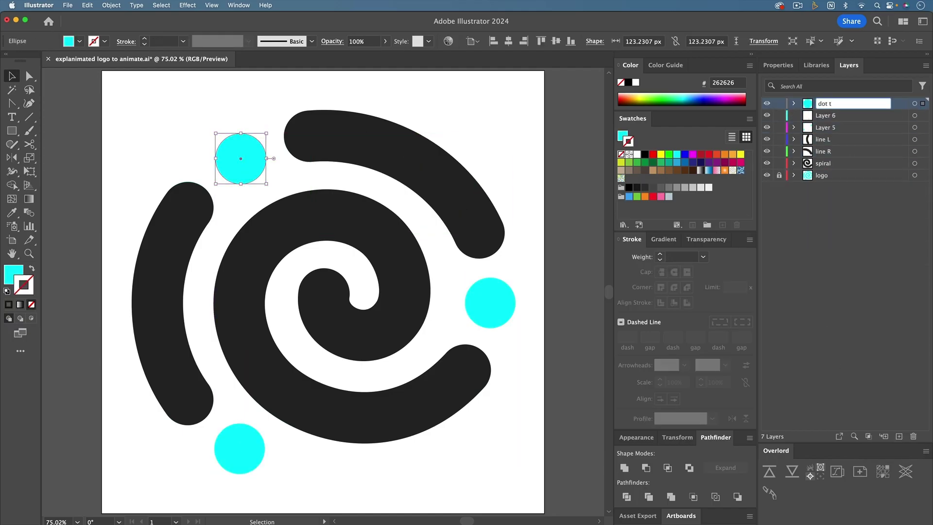
text(dot bottom)
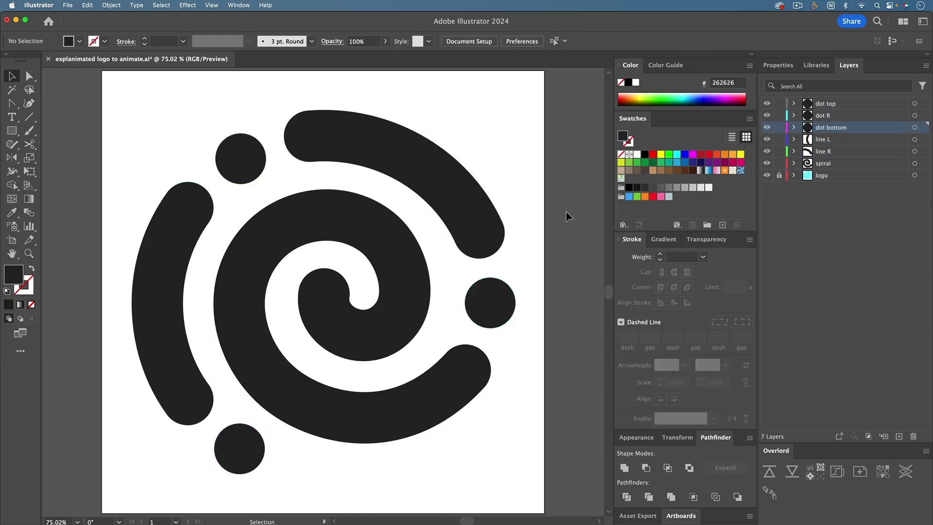
click(240, 159)
click(240, 448)
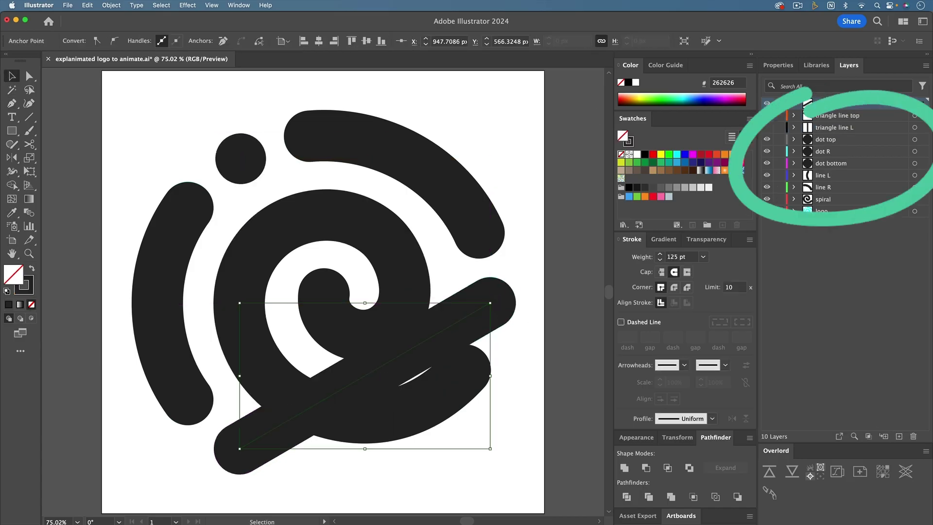
drag(767, 115, 767, 127)
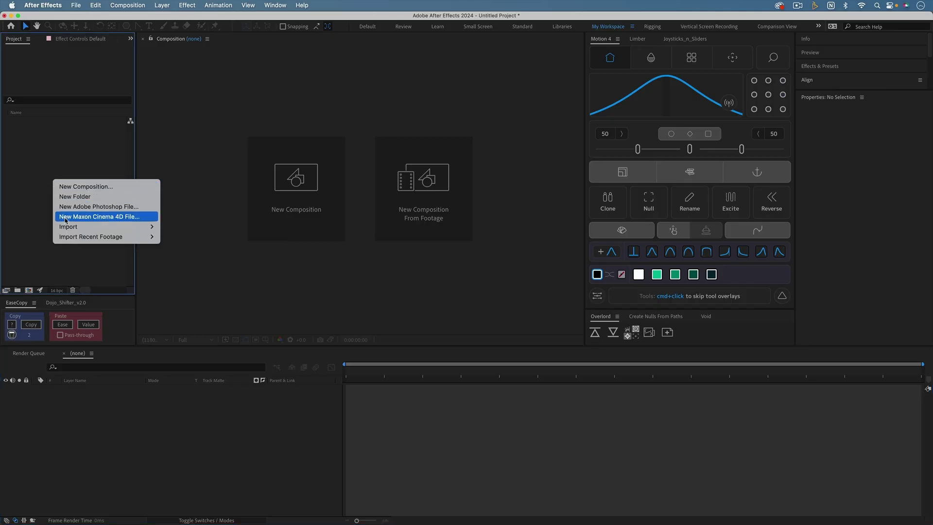
Step: Import the logo Illustrator file as Composition – Retain Layer Sizes
mouse_move(125, 226)
click(171, 227)
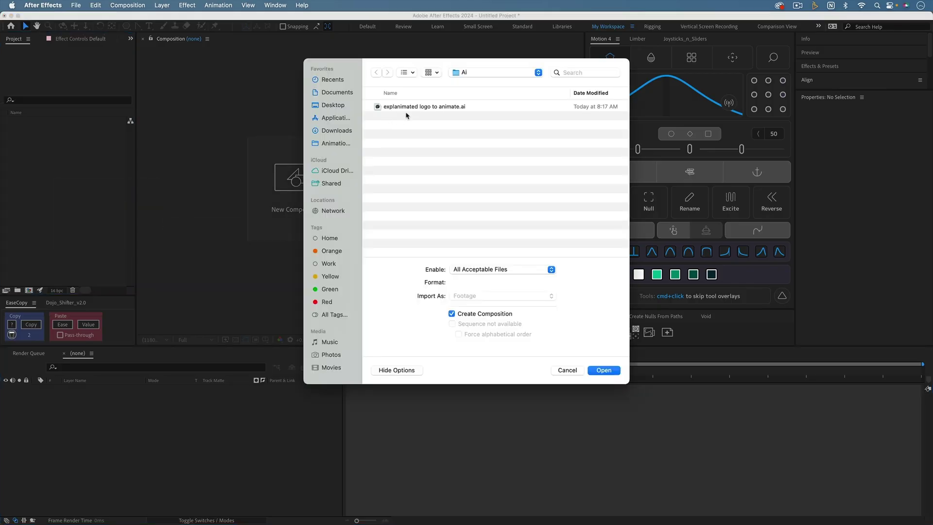
click(399, 107)
click(462, 339)
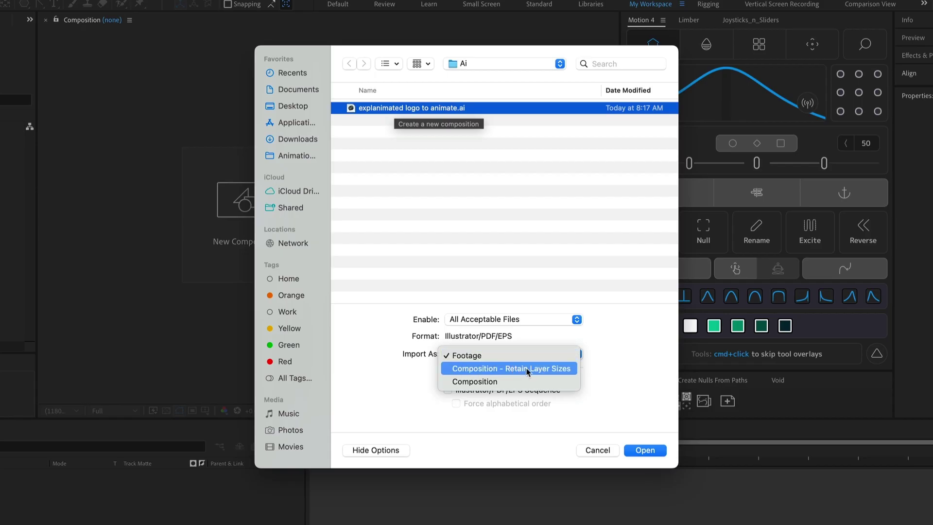
click(524, 356)
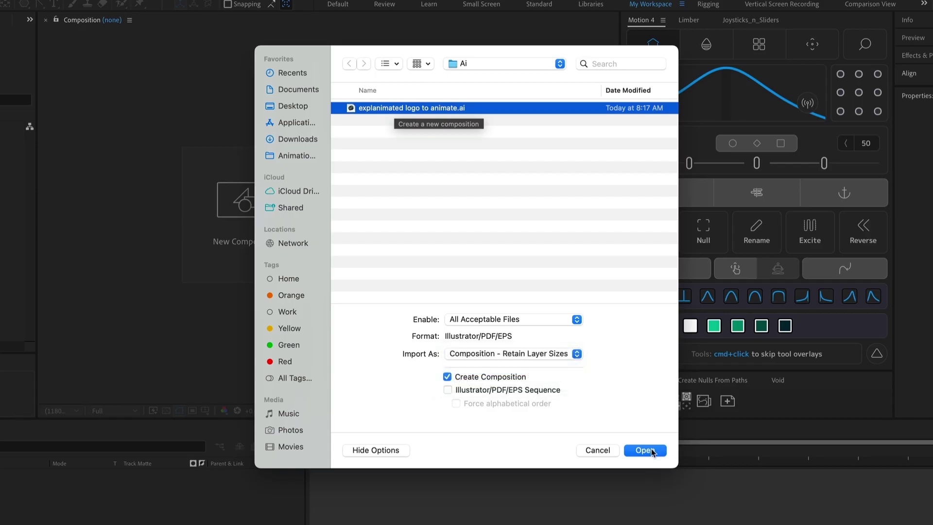
click(645, 450)
Step: Convert all ten imported layers with Create Shapes from Vector Layer and delete the originals
click(95, 389)
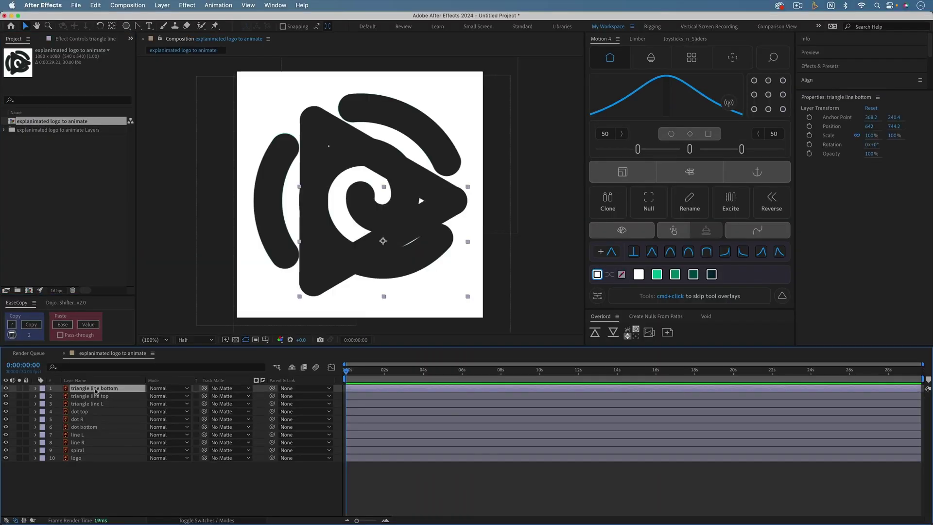
shift+click(76, 457)
right_click(78, 456)
mouse_move(105, 436)
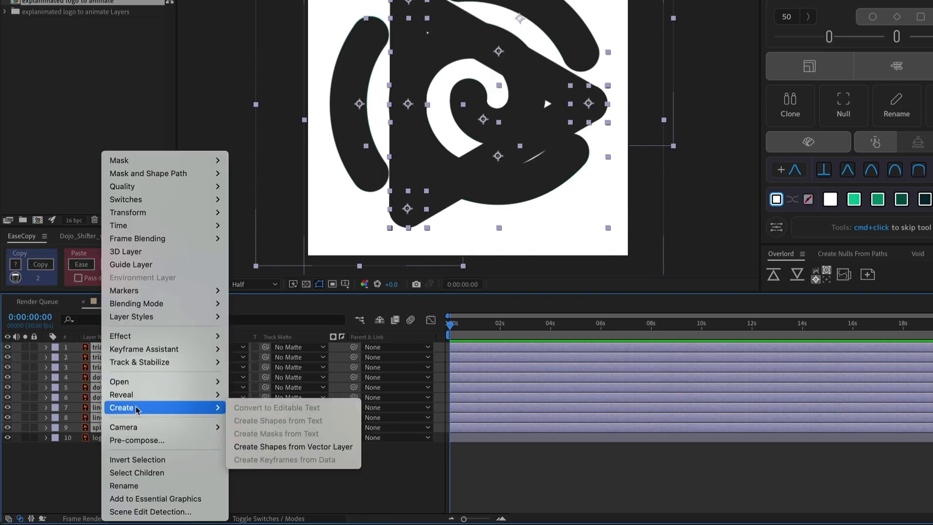
click(314, 450)
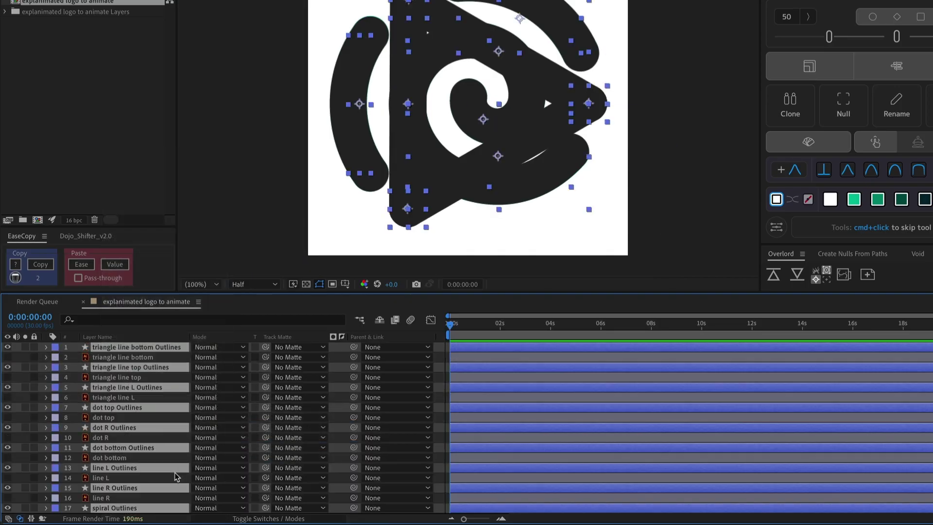
key(Delete)
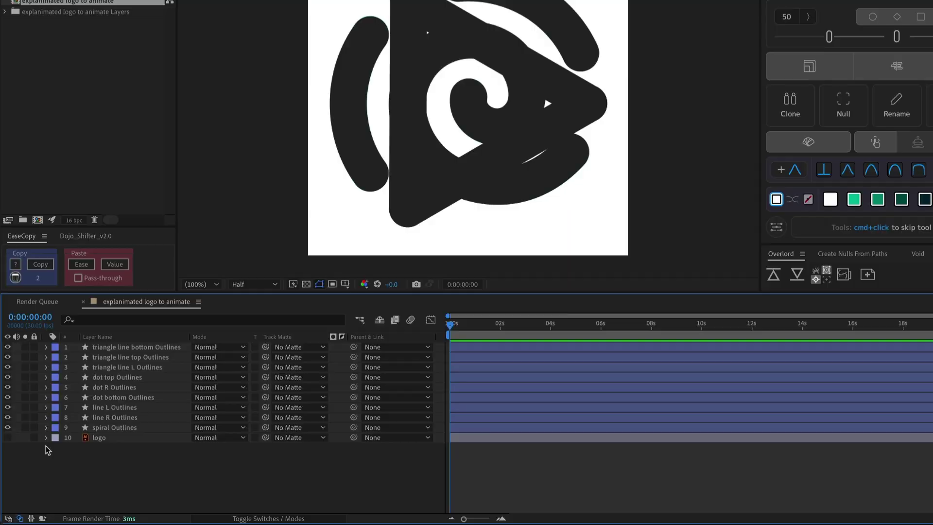
Step: In Illustrator, select all the logo artwork and send it to After Effects via Overlord
key(super+Tab)
key(super+a)
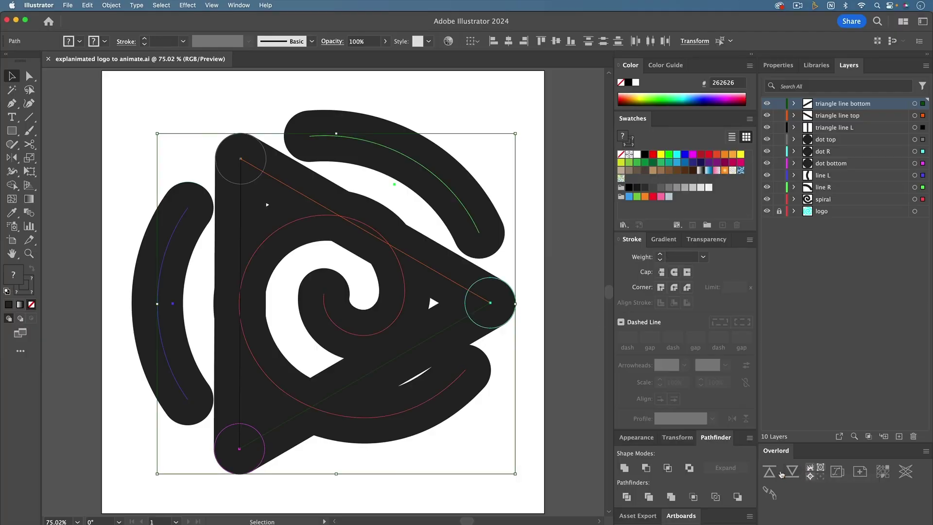
click(781, 474)
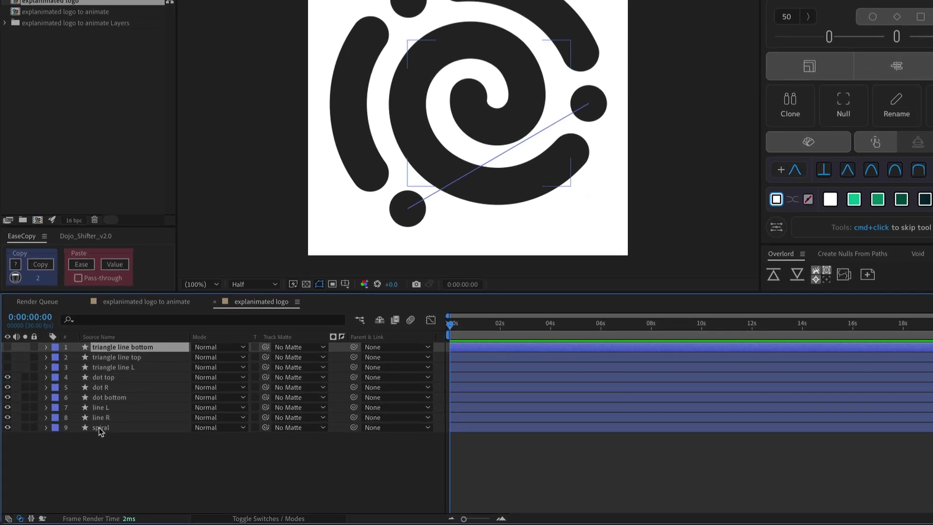
Step: Add Trim Paths to the spiral shape layer
click(33, 451)
click(46, 428)
click(335, 438)
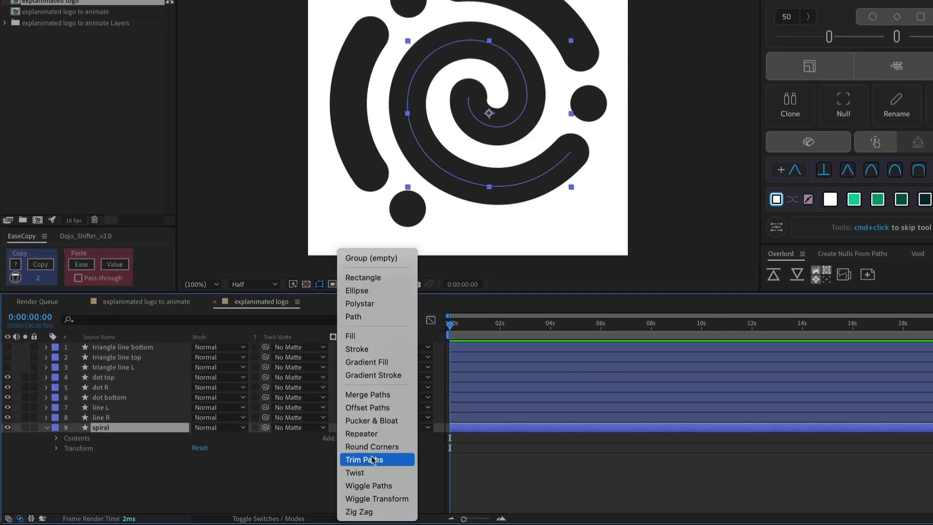
click(392, 462)
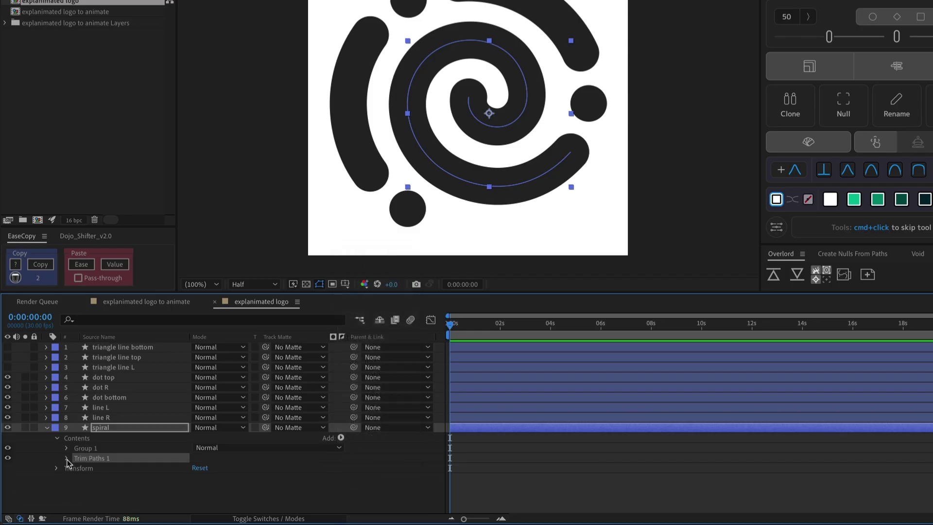
Step: Keyframe Trim Paths End at 100% at 1 s and 0% at 0f, then preview
key(equal)
click(550, 328)
click(86, 477)
key(Home)
click(201, 478)
text(0)
key(Return)
click(515, 459)
key(space)
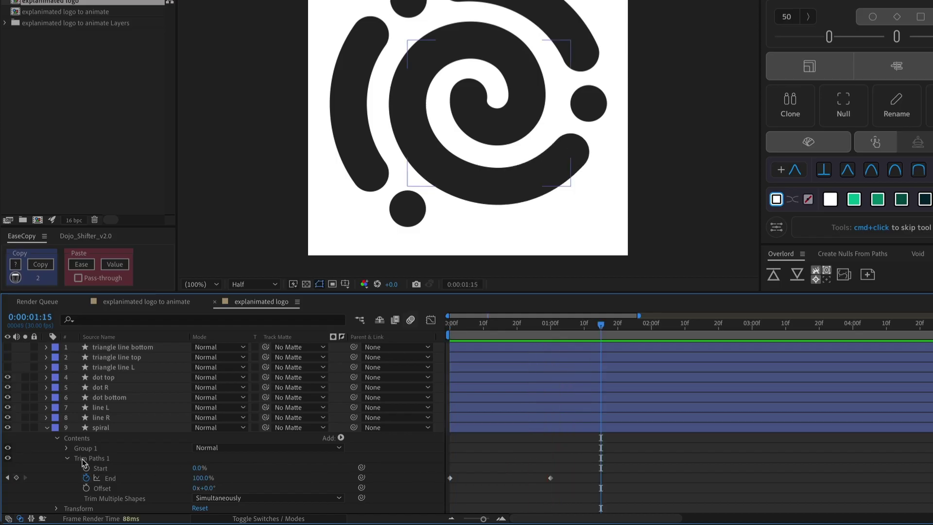
Step: Expand the spiral's Group 1 and replay the draw-on from the first frame
click(68, 448)
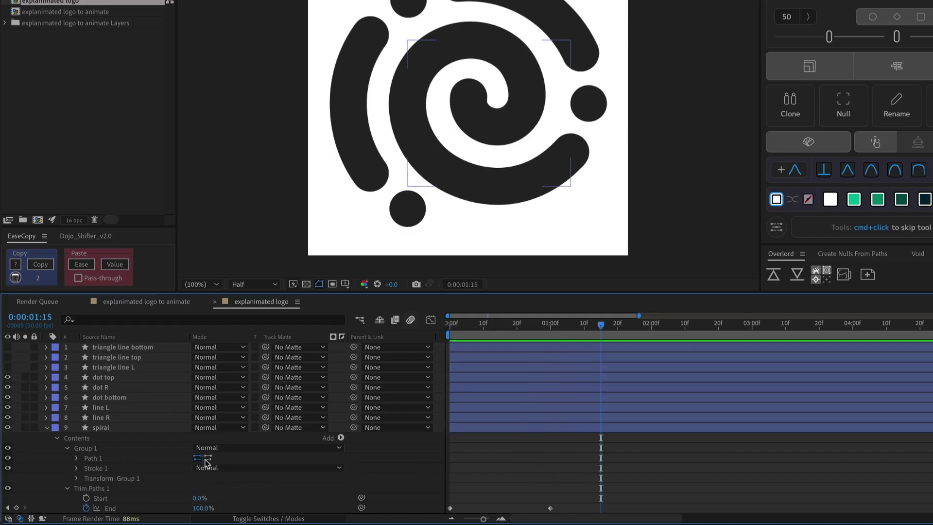
click(449, 325)
key(space)
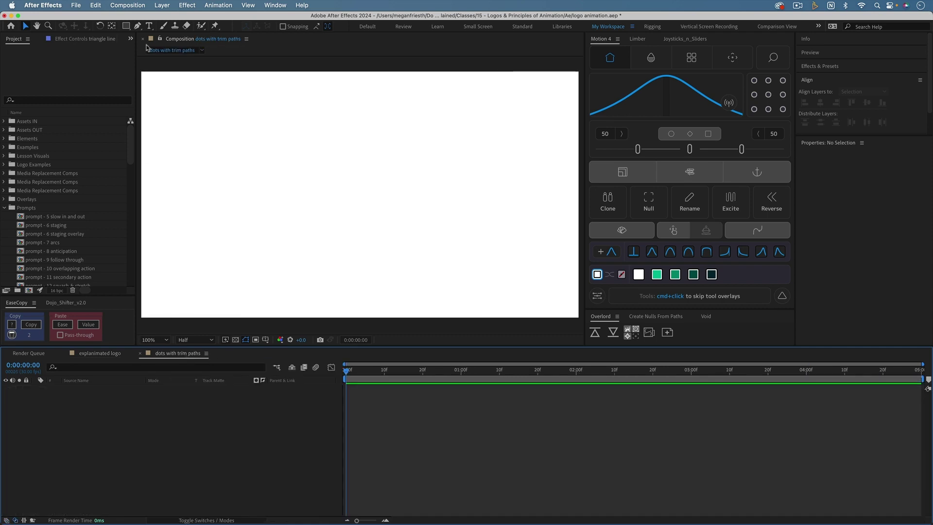
Step: Pen-draw a horizontal line with a green 154 px stroke
key(g)
click(228, 190)
click(494, 190)
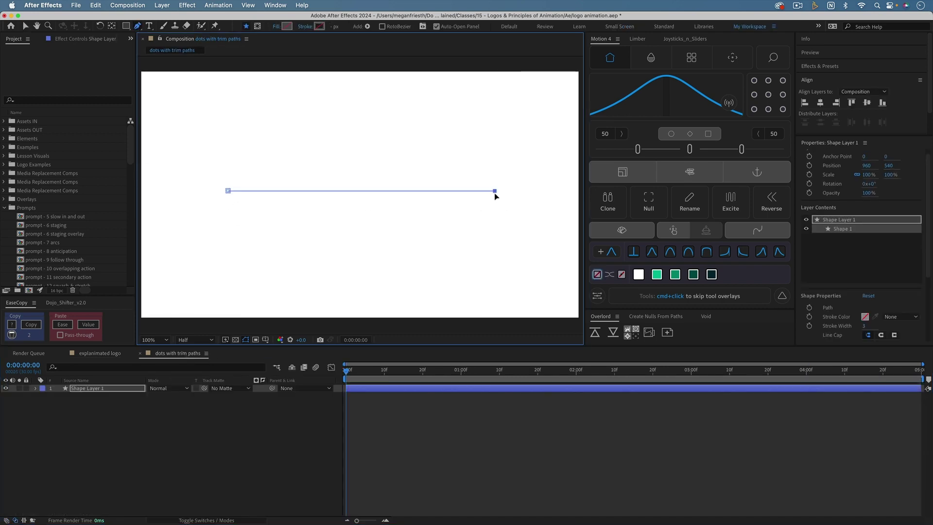
click(320, 26)
click(729, 320)
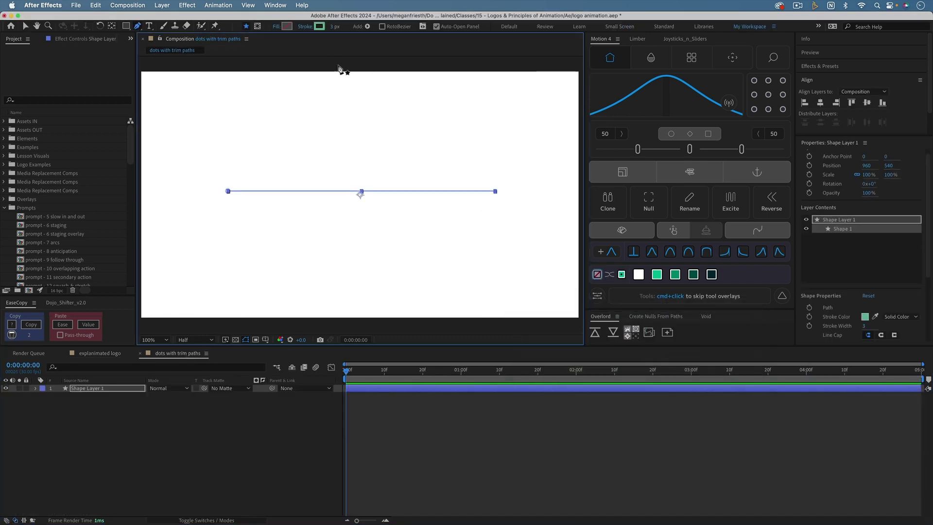
drag(334, 26, 411, 39)
Step: Set the green bar's stroke Line Cap to Round Cap
click(36, 389)
click(65, 369)
click(77, 388)
click(237, 439)
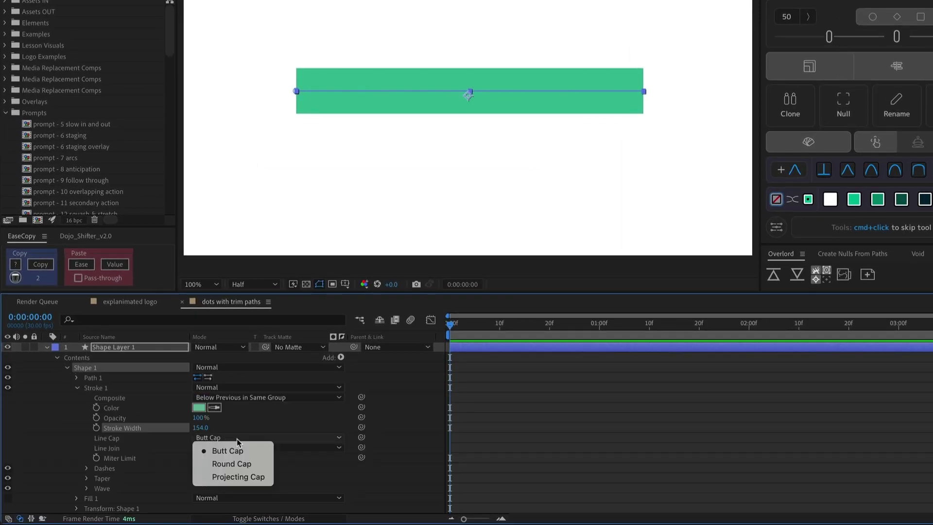
click(232, 464)
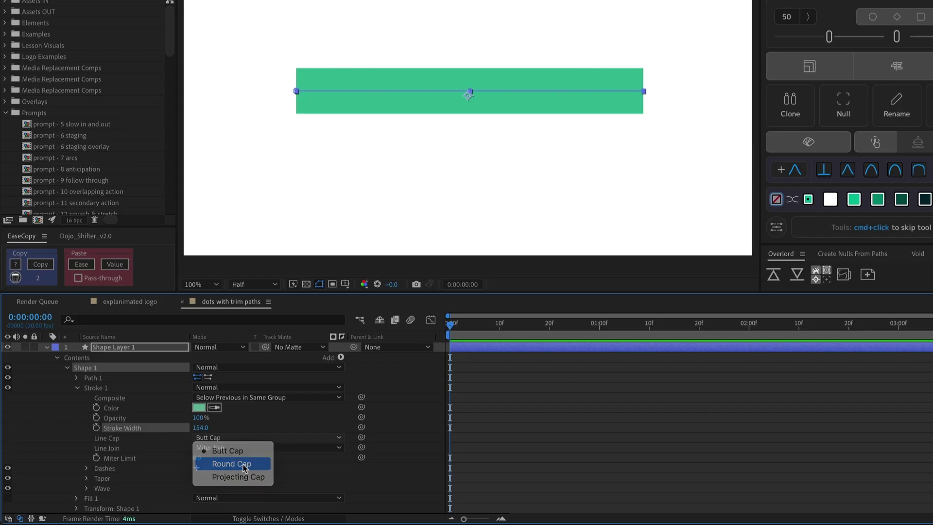
Step: Add Trim Paths to the shape with End at 0.1%, leaving a dot
click(341, 359)
click(377, 459)
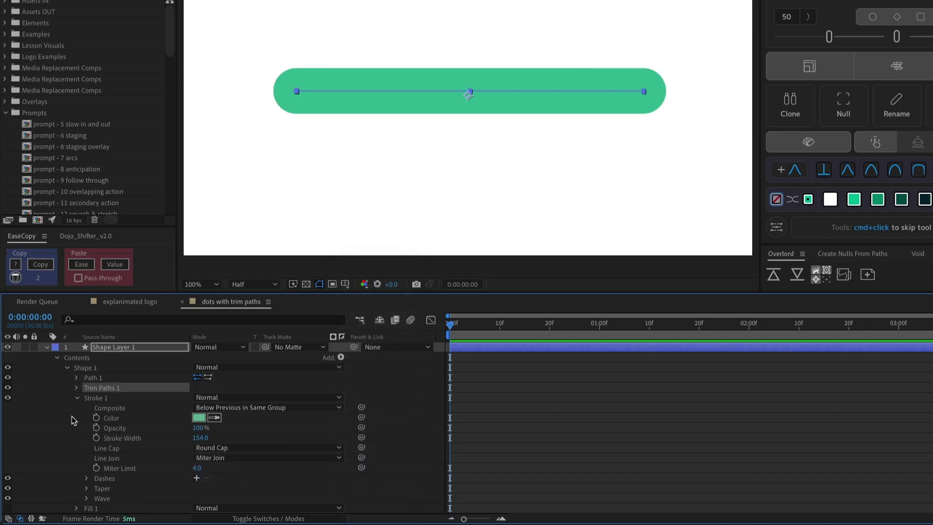
click(79, 398)
click(77, 388)
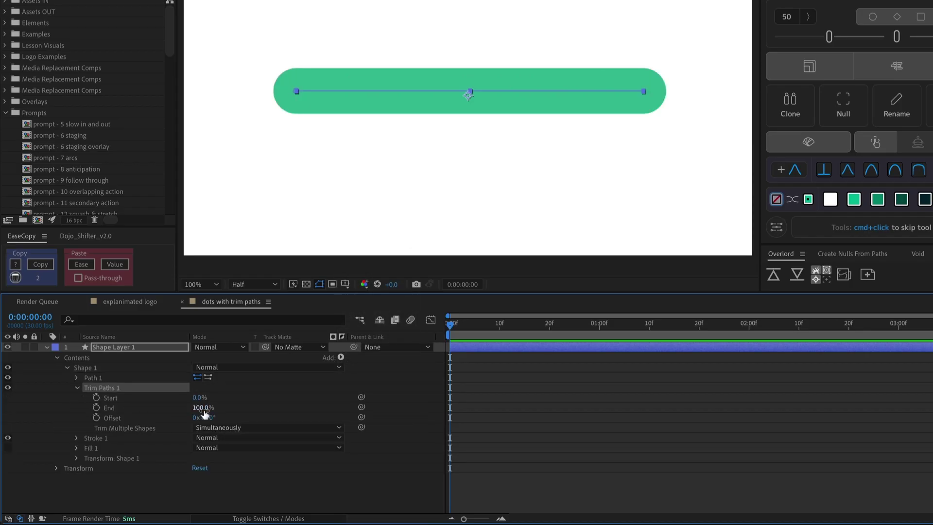
key(Return)
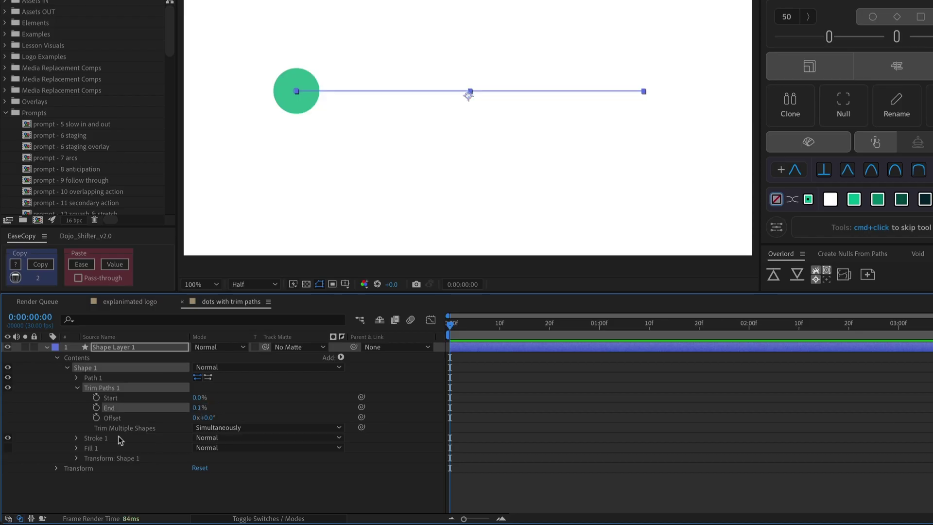
Step: Keyframe Trim Paths Offset so the dot slides along the line by 1 s, and preview
click(97, 418)
click(599, 325)
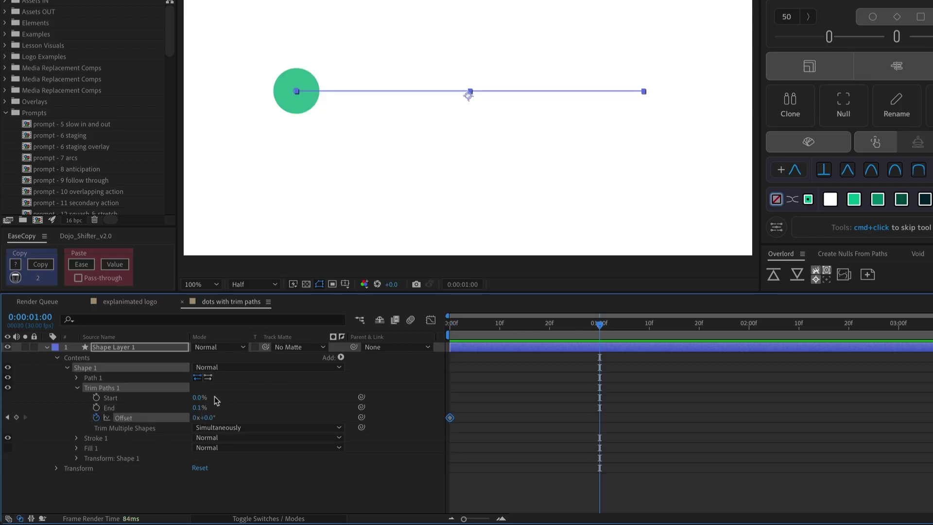
drag(207, 418, 399, 419)
key(space)
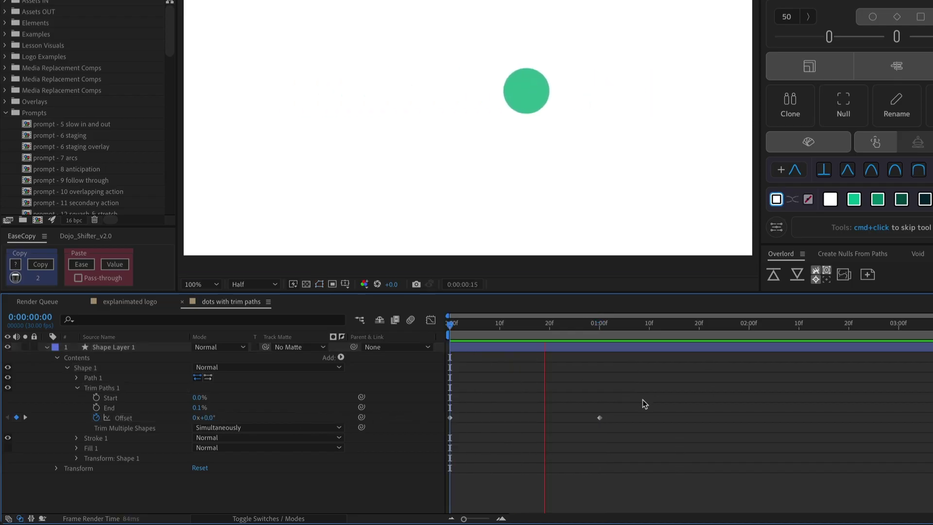
key(space)
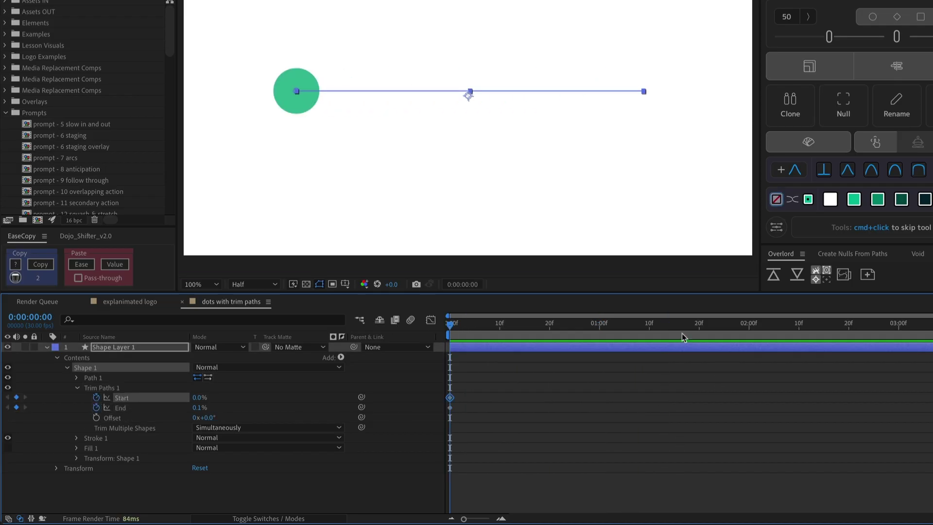
Step: At one second, set End to 100% and Start to 99.9%
click(600, 336)
drag(200, 407, 348, 400)
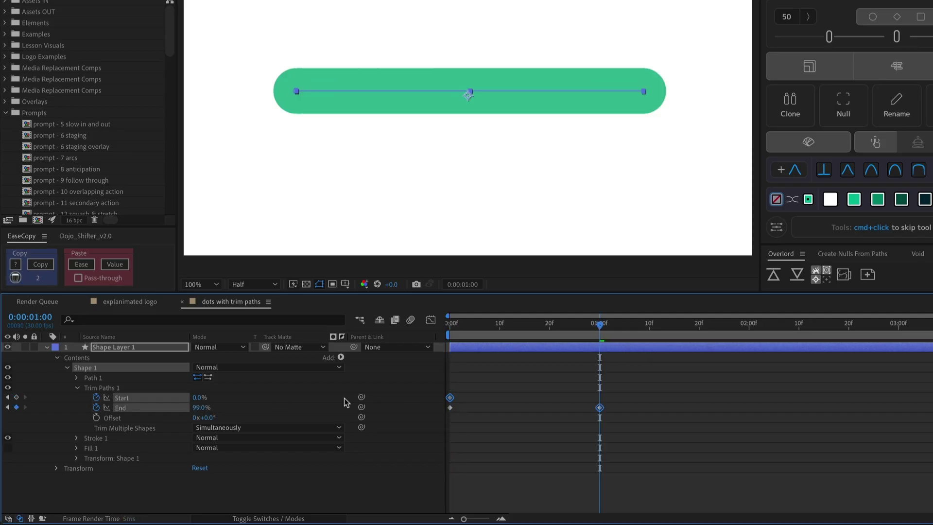
click(199, 398)
text(99.9)
key(Return)
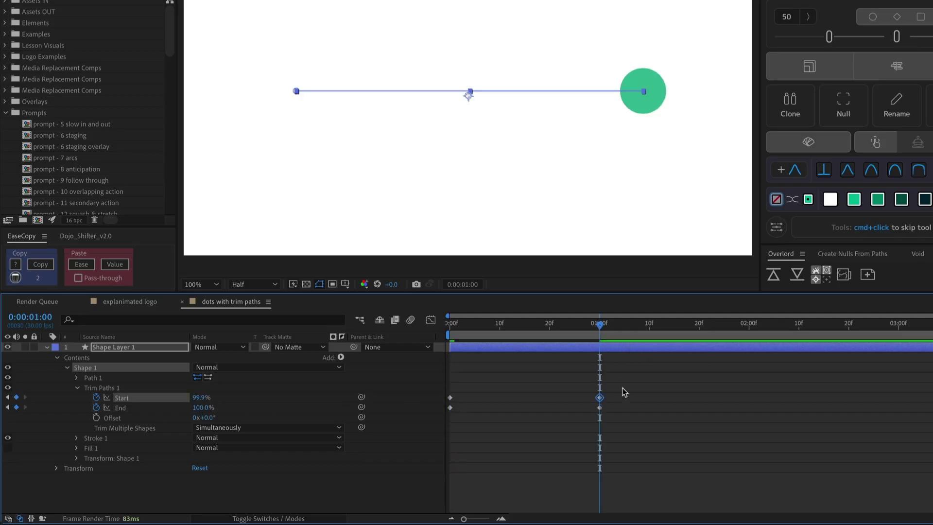
Step: Lengthen the Start and End ease influences in the speed graph and preview the eased dot
drag(623, 389, 421, 424)
click(430, 320)
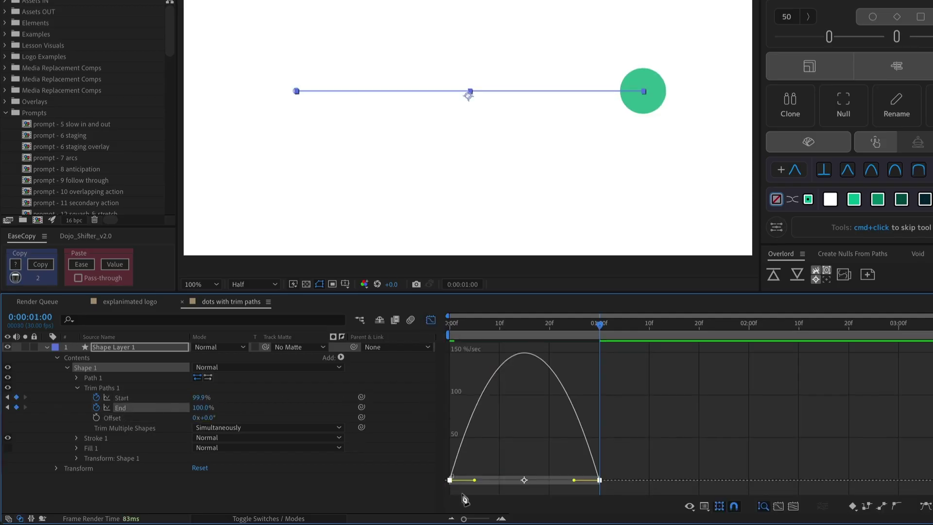
drag(574, 483, 559, 483)
click(146, 397)
drag(474, 484, 494, 484)
shift+click(124, 409)
key(space)
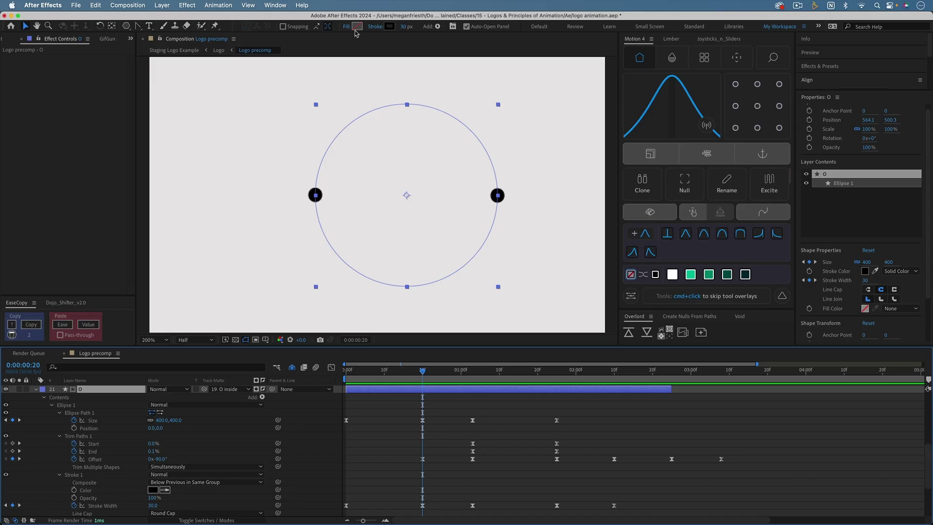
Step: Duplicate the O layer and show O 2's 180° rotation
key(super+d)
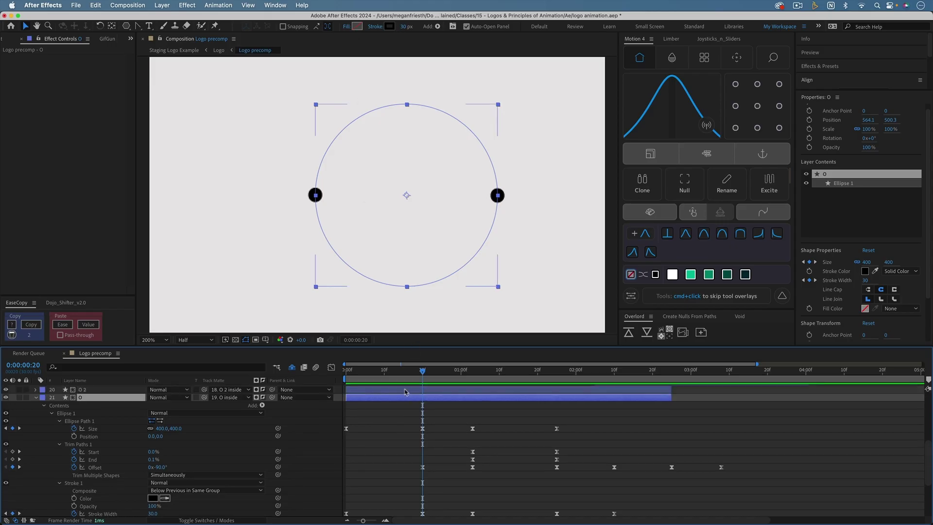
click(406, 391)
click(407, 393)
key(r)
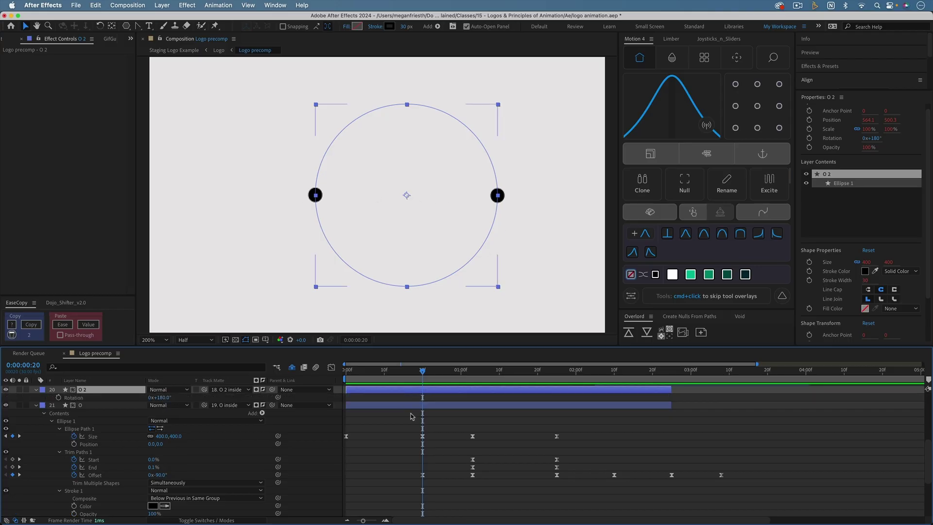
scroll(410, 413, down, 1)
Step: Review the O layer's Size, Offset, Start and End keyframes while scrubbing LOGO drawing on
click(411, 398)
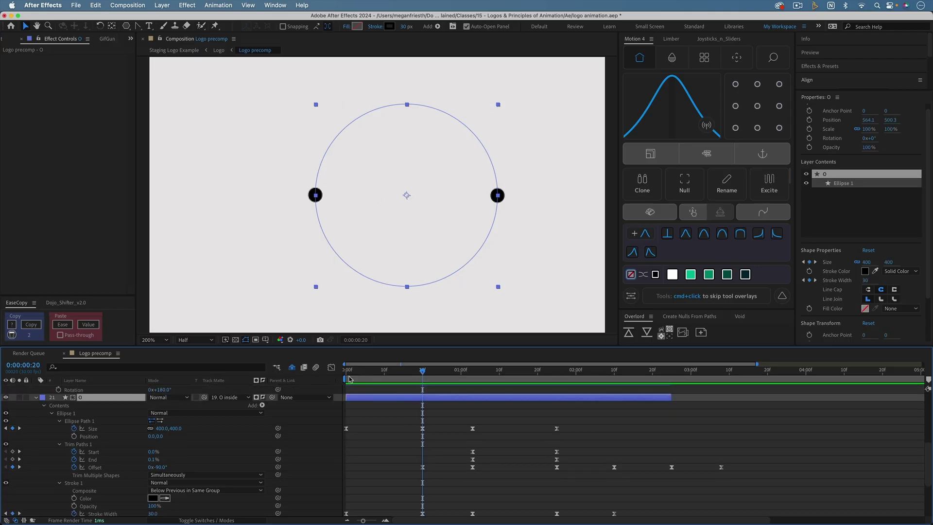
drag(346, 372, 420, 382)
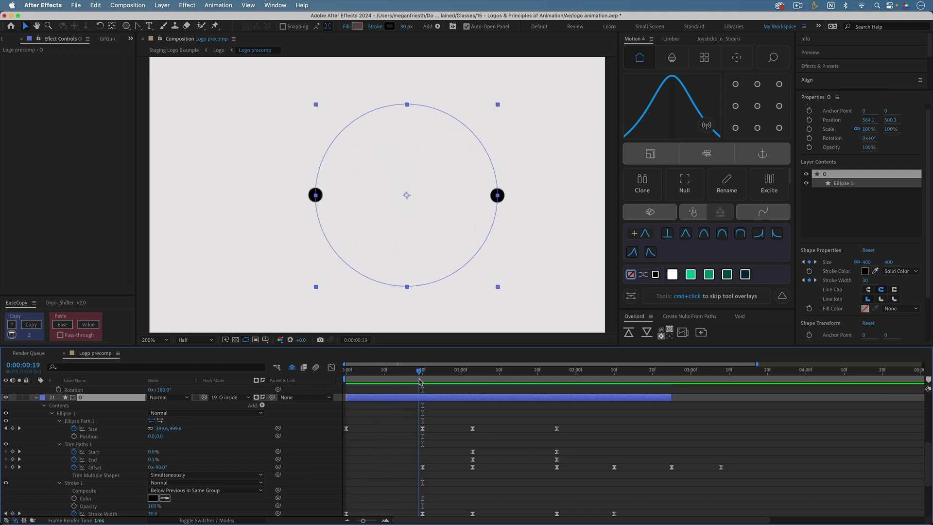
click(96, 429)
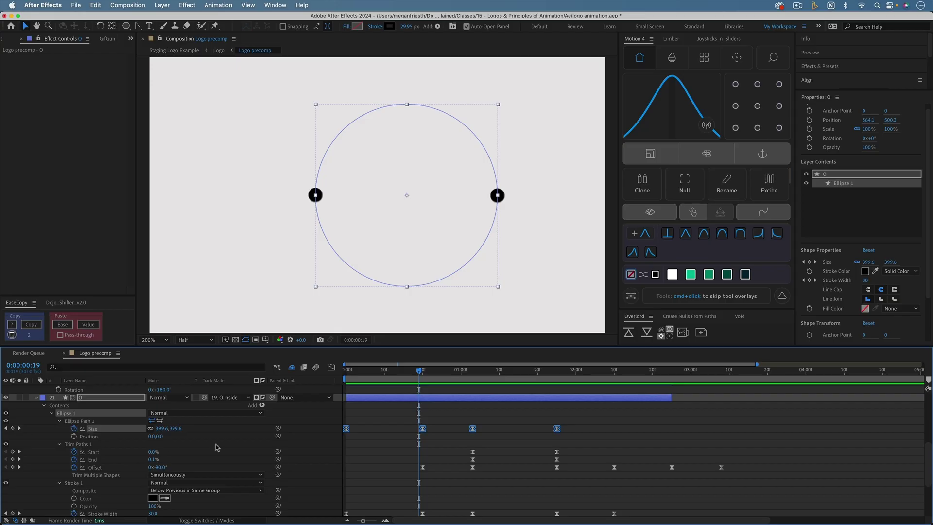
drag(428, 374, 529, 379)
click(96, 468)
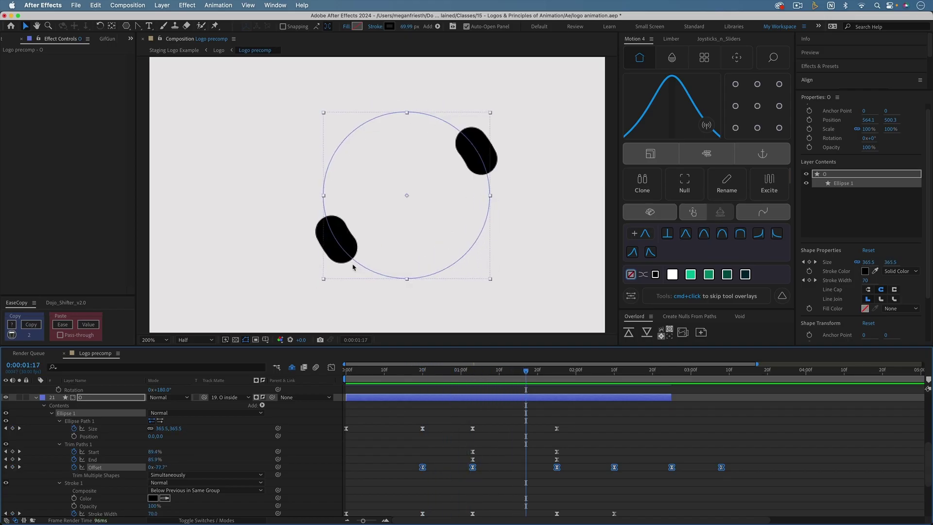
click(100, 453)
click(93, 460)
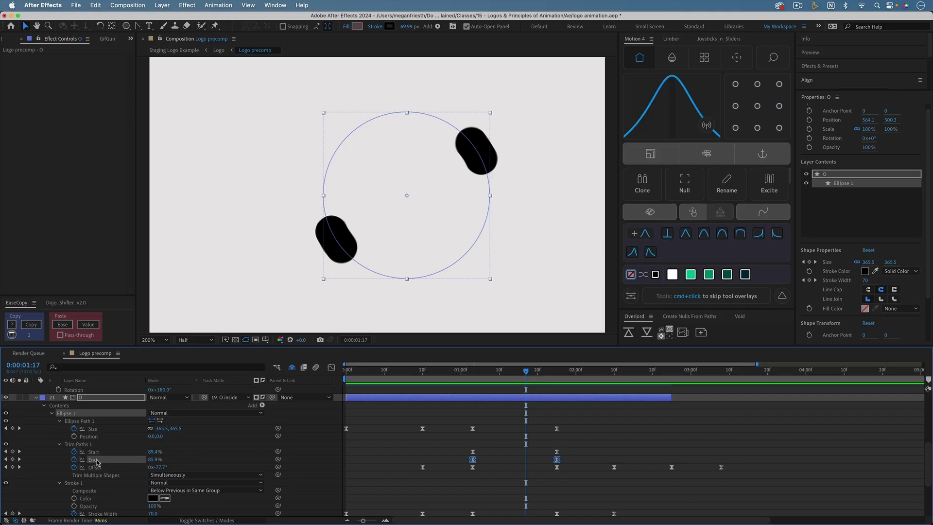
drag(527, 374, 618, 381)
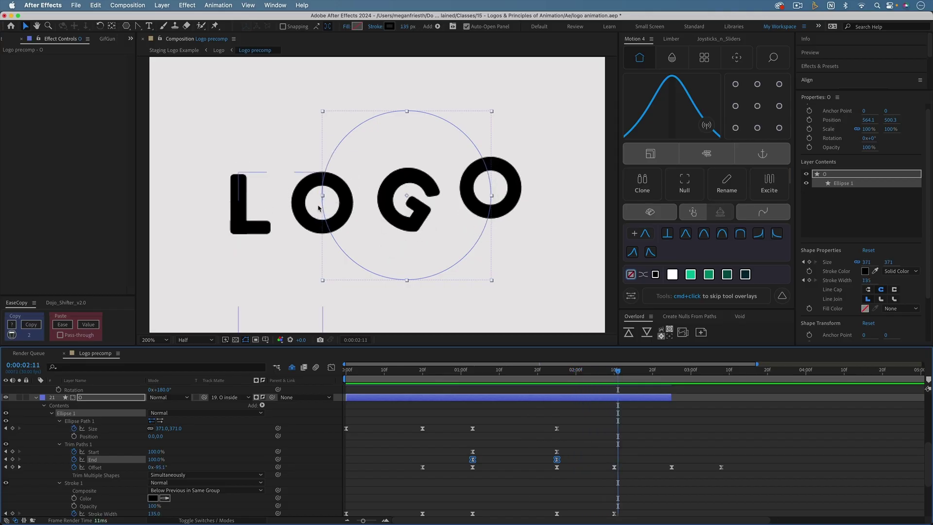
Step: Select the O and O 2 inside matte layers
scroll(593, 400, up, 3)
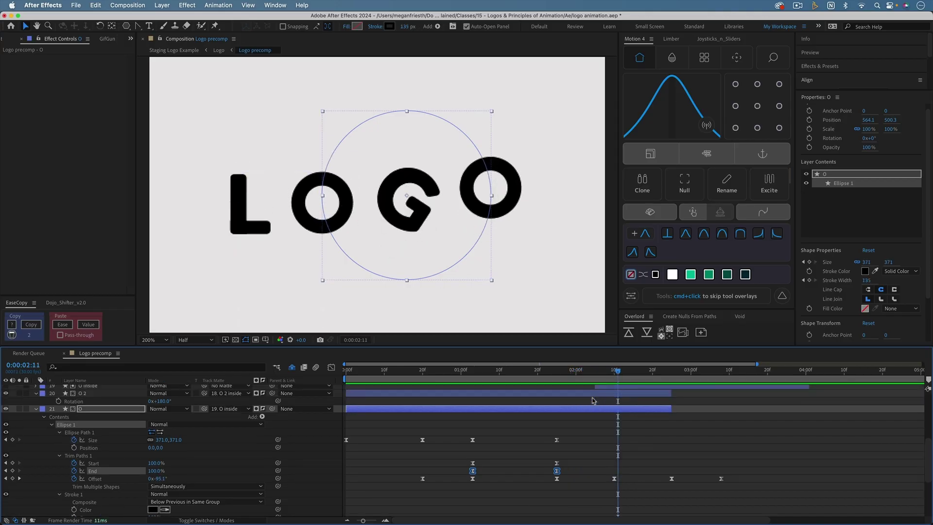
click(602, 401)
click(603, 394)
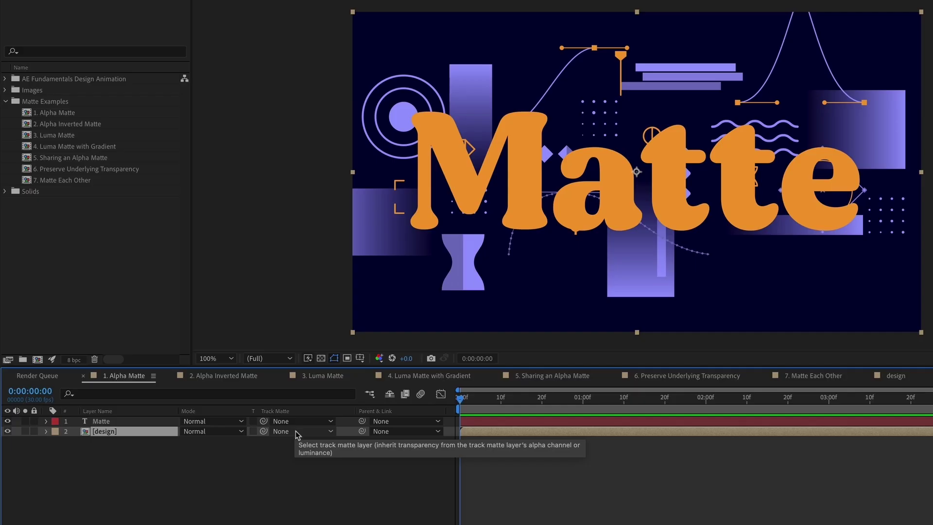
Step: Set the design footage's Track Matte to the Matte text layer
click(295, 431)
click(312, 464)
key(ctrl+])
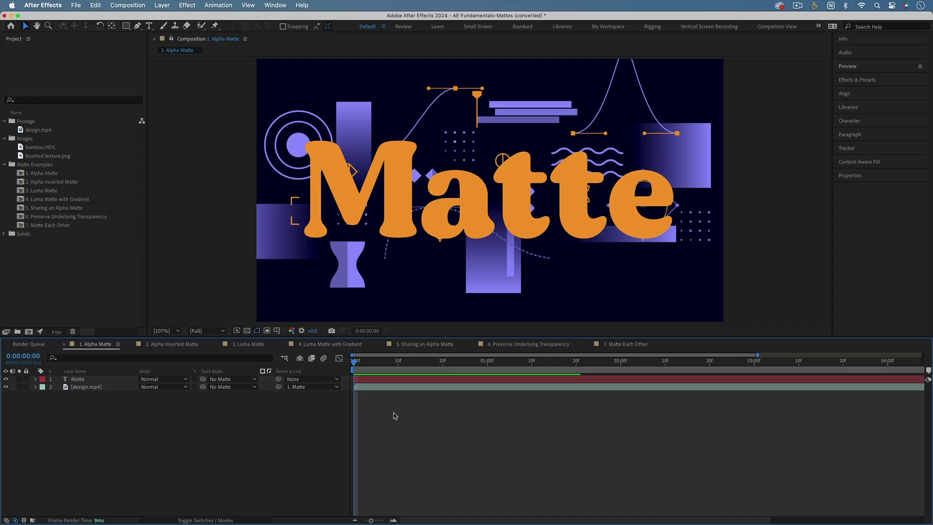
Step: Set design.mp4's Track Matte to '1. Matte' so footage shows only inside the letters
click(391, 387)
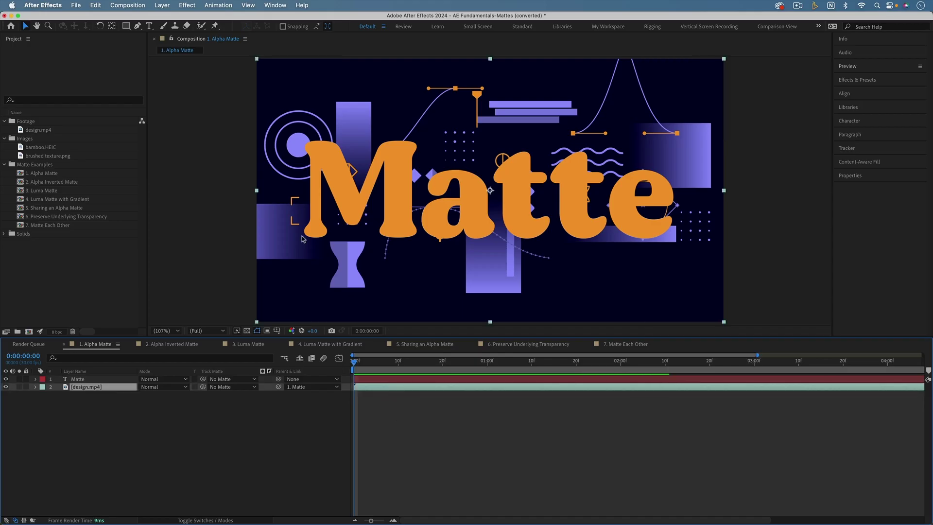
click(87, 380)
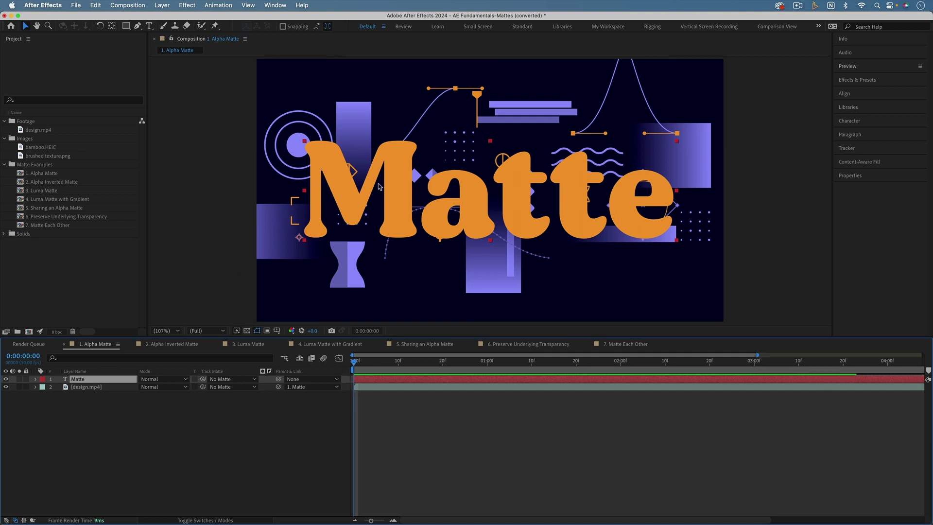
click(412, 430)
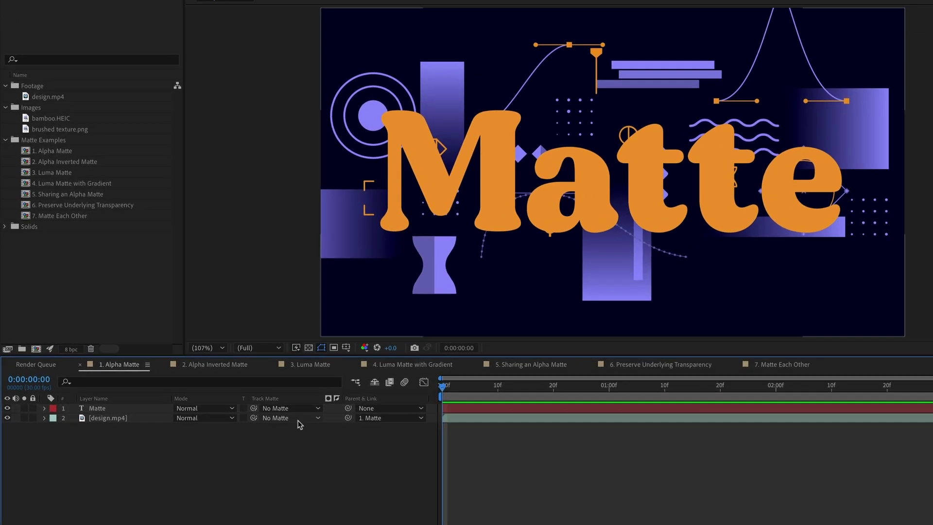
click(298, 419)
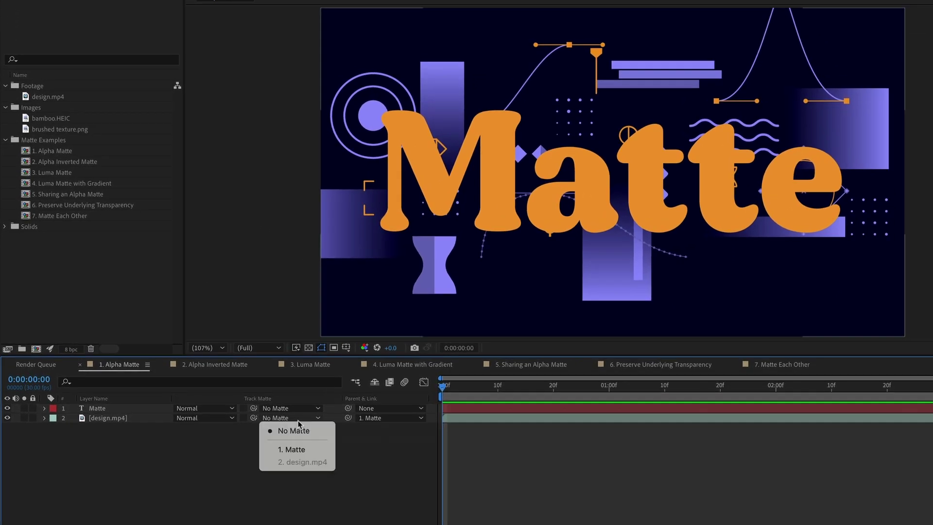
click(321, 452)
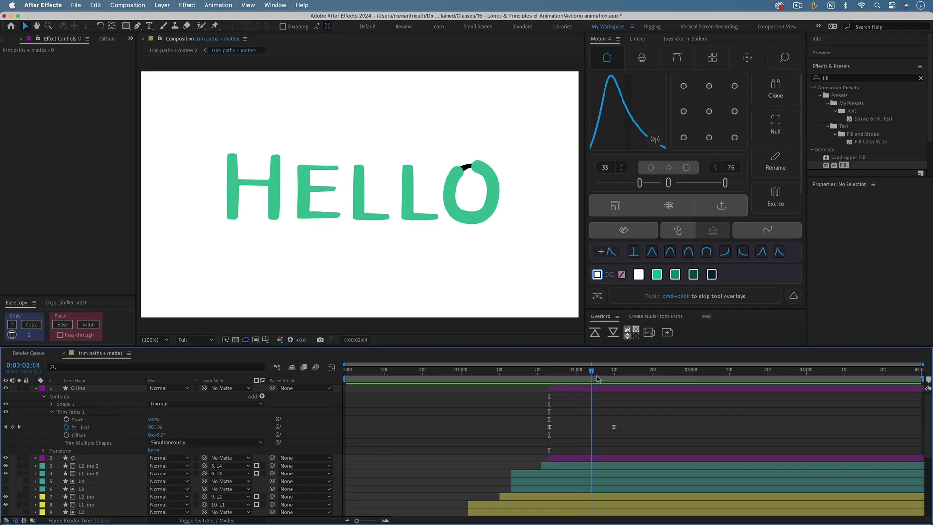
Step: Pick-whip O line's Track Matte to layer 2 'O' and scrub to watch the O draw on
click(613, 388)
drag(204, 388, 121, 459)
click(546, 417)
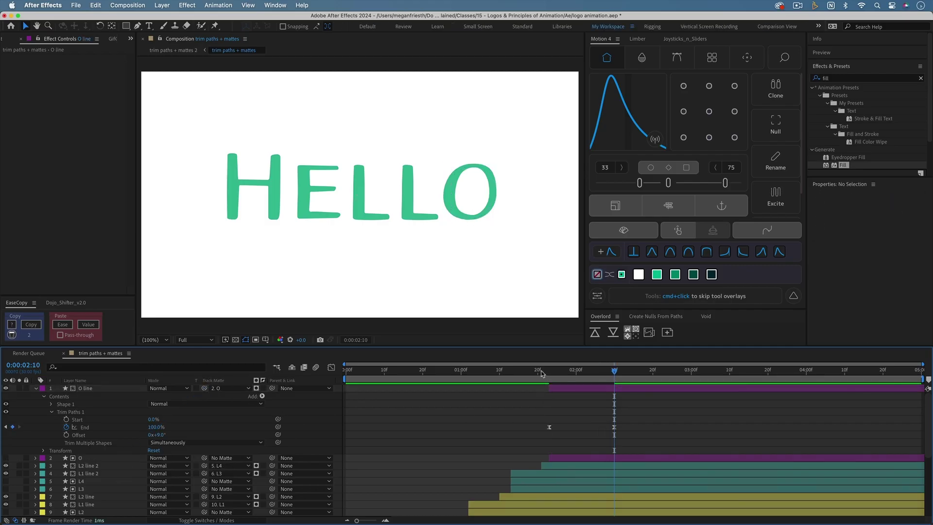
drag(542, 374, 634, 382)
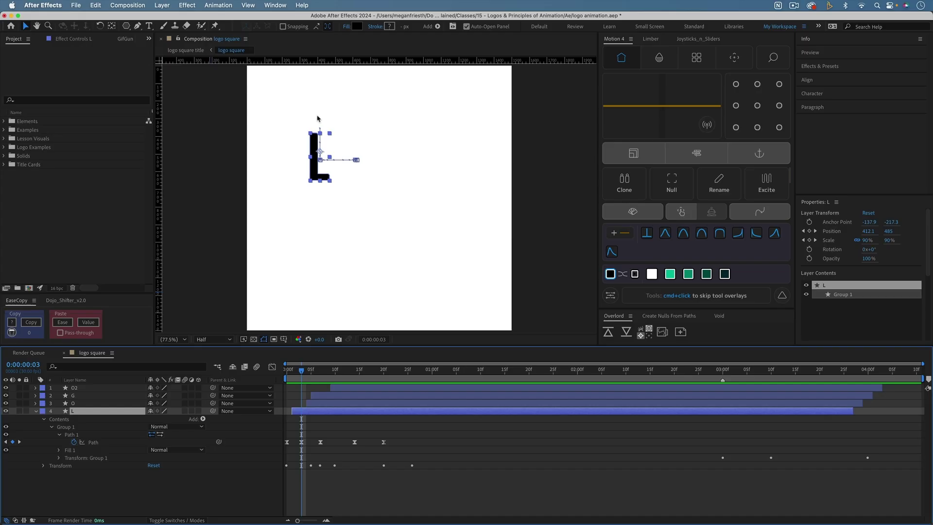
Step: Shift-drag the L's top points upward to lengthen its stem
click(71, 435)
drag(297, 153, 320, 110)
key(shift)
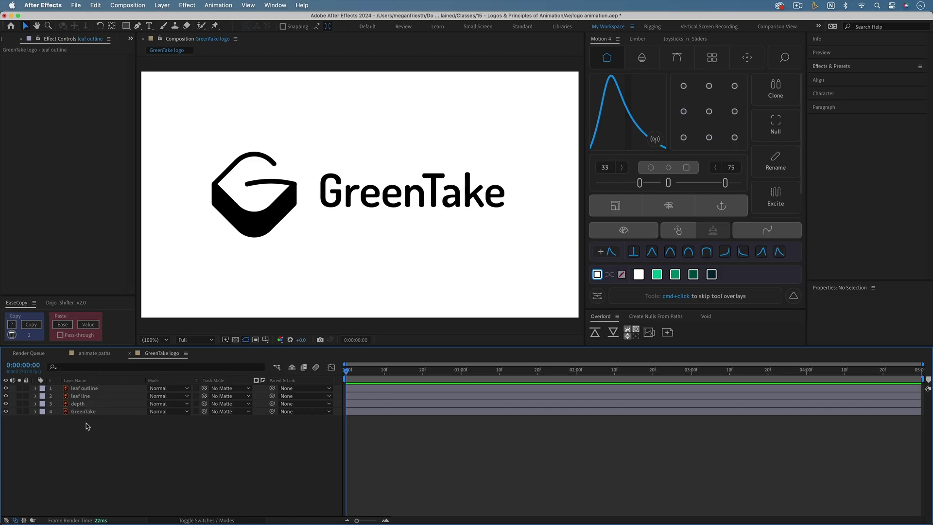
Step: Convert the depth layer to shapes and expand depth Outlines down to Path 1
click(77, 403)
right_click(80, 406)
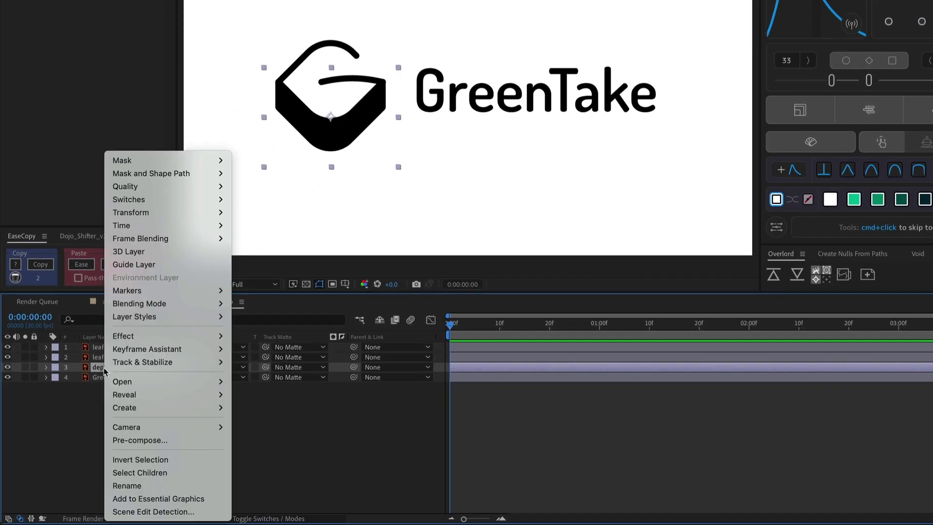
mouse_move(159, 407)
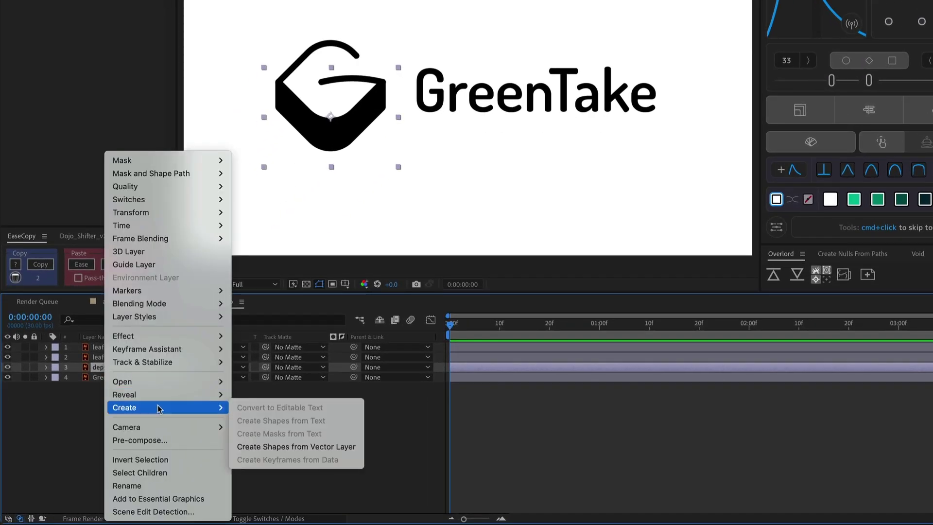
click(266, 448)
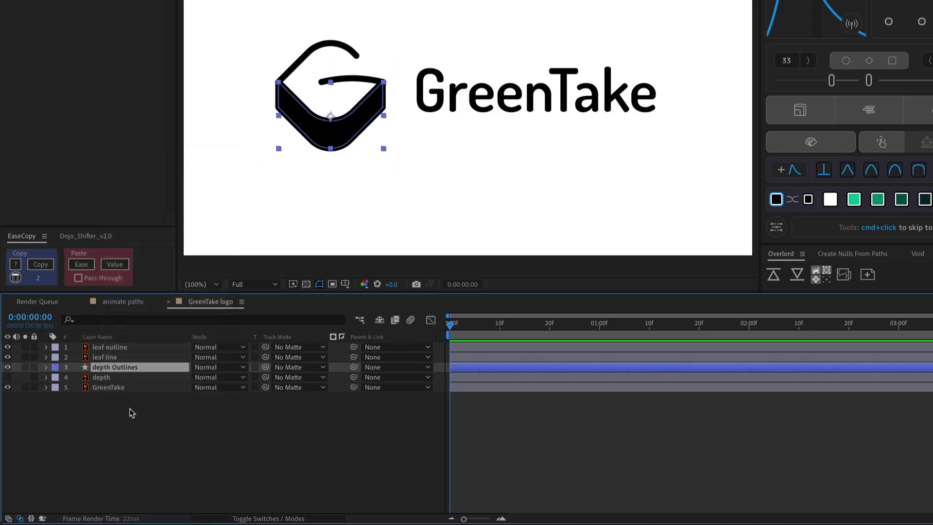
click(46, 367)
click(57, 377)
click(67, 388)
click(92, 398)
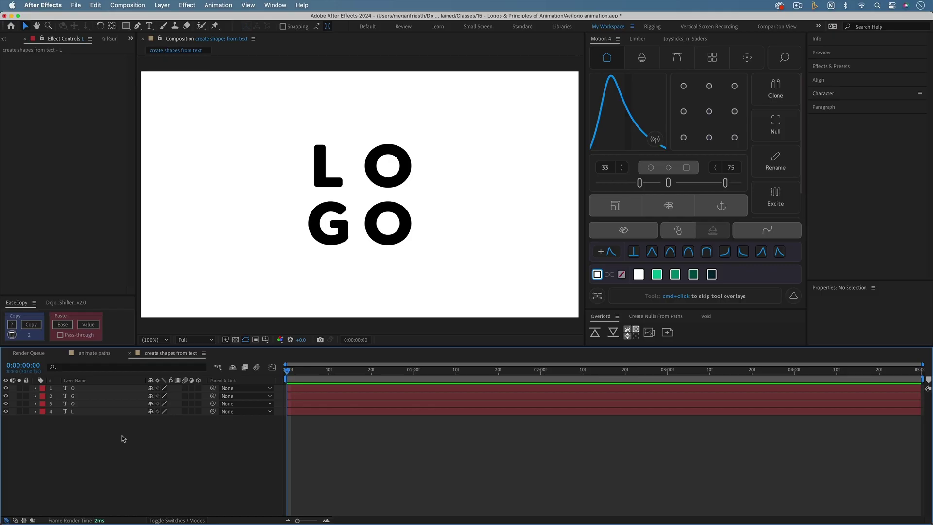
Step: Convert the L text layer into an L Outlines shape layer with Create Shapes from Text
click(120, 414)
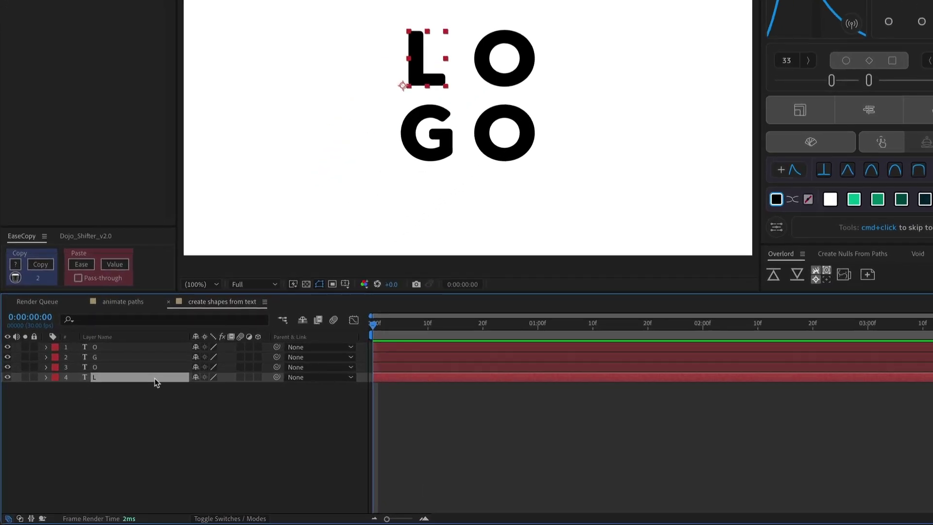
right_click(119, 413)
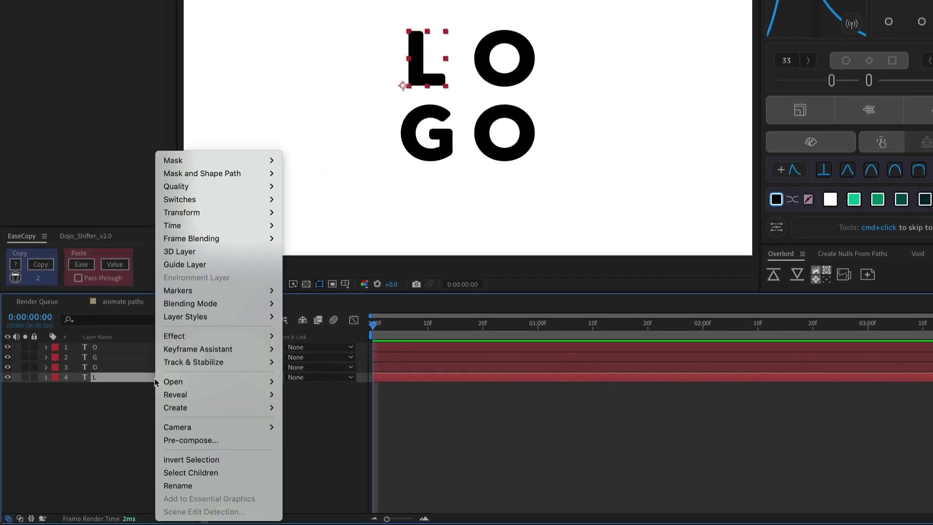
mouse_move(225, 409)
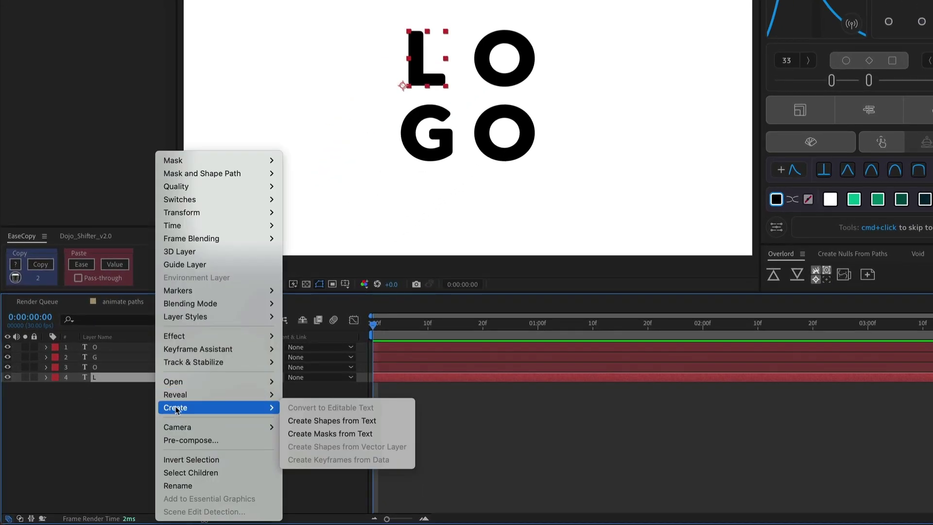
click(396, 426)
Step: Expand L Outlines down through Contents and select its Path L property
click(46, 377)
click(56, 388)
click(67, 397)
click(80, 408)
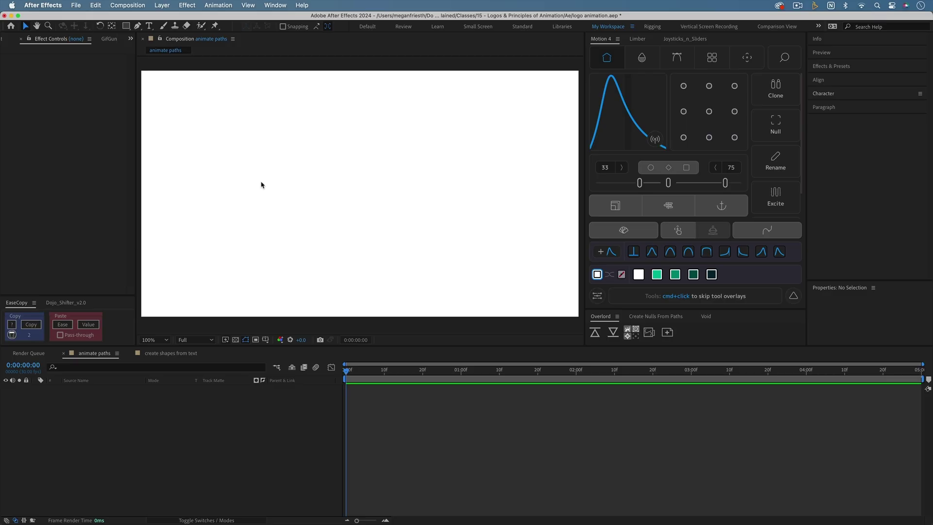
Step: Draw a green rectangle shape in the animate paths comp with the Rectangle tool
click(126, 27)
click(286, 155)
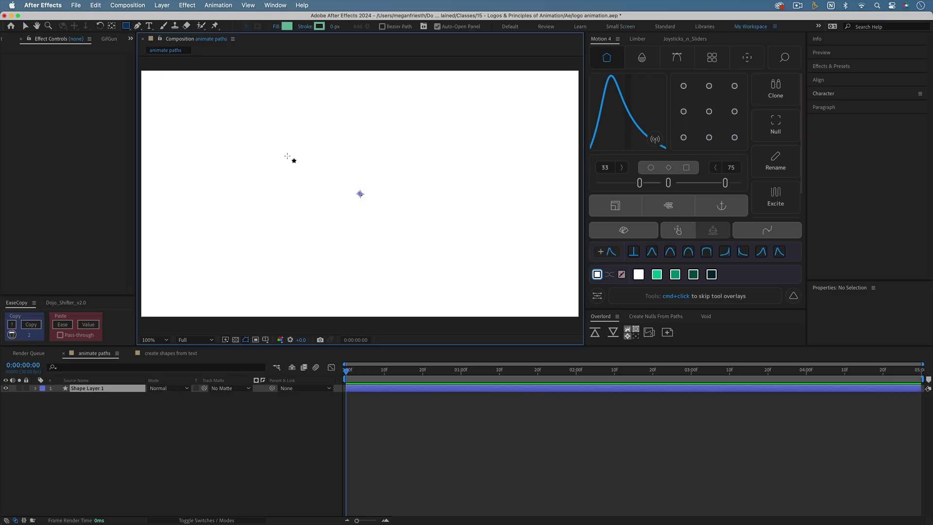
drag(449, 248, 451, 250)
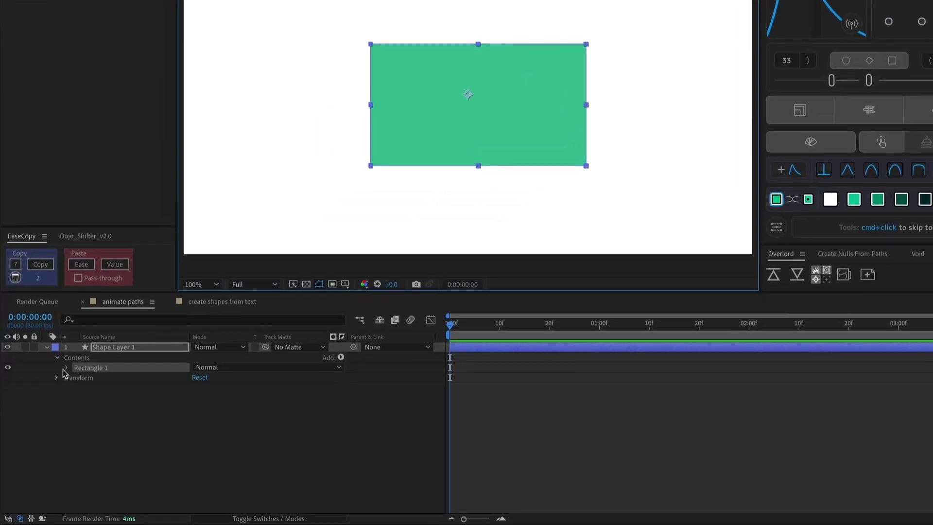
Step: Convert Rectangle Path 1 to a Bezier path and set a Path keyframe at frame 0
click(66, 368)
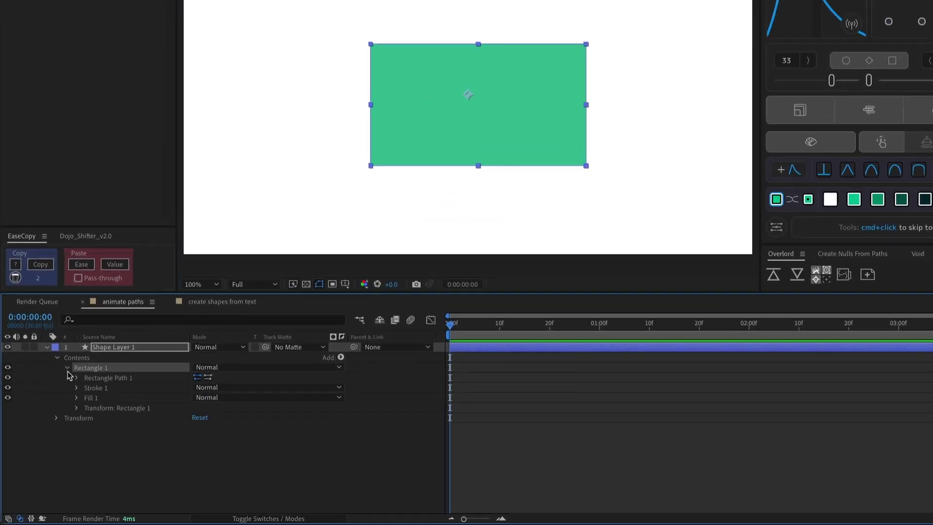
click(118, 379)
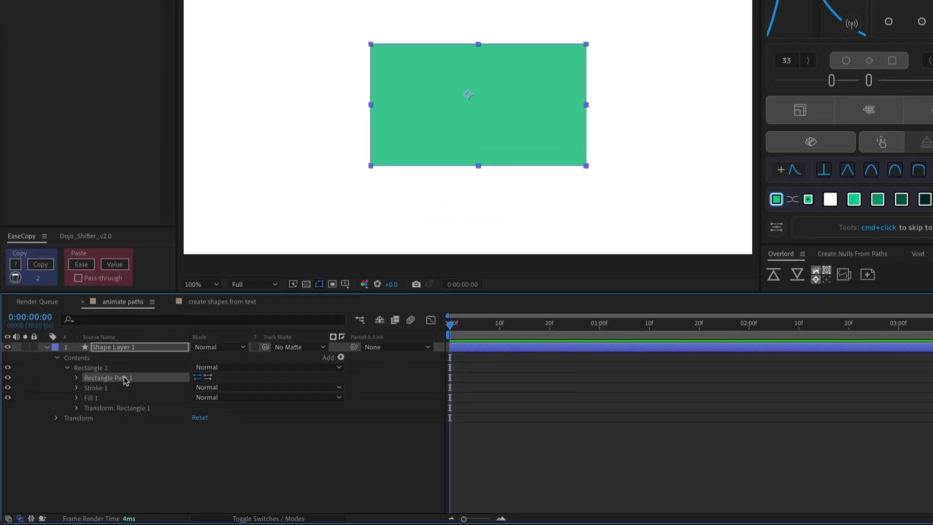
click(76, 379)
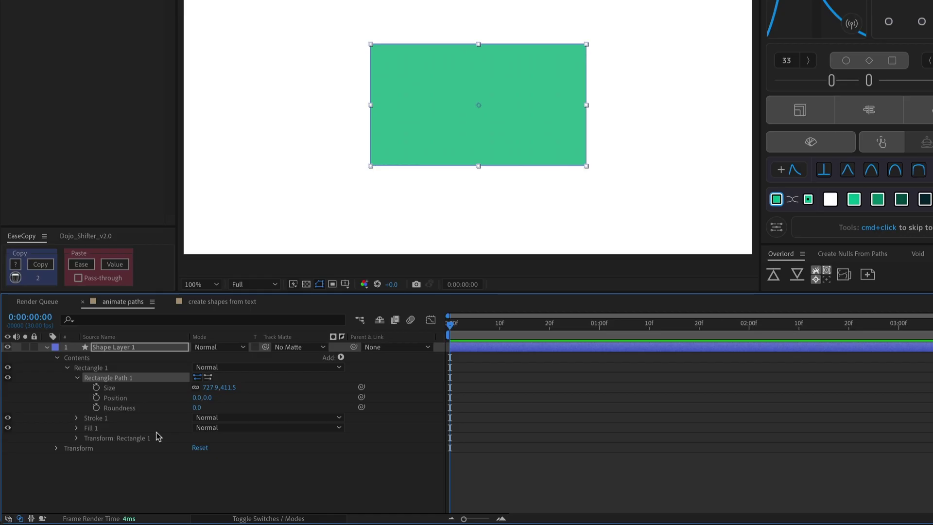
right_click(155, 379)
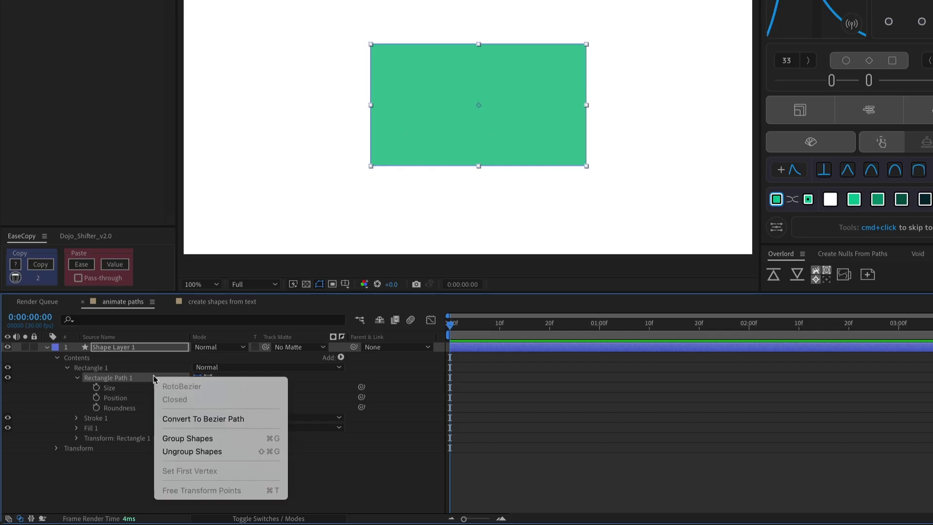
click(243, 426)
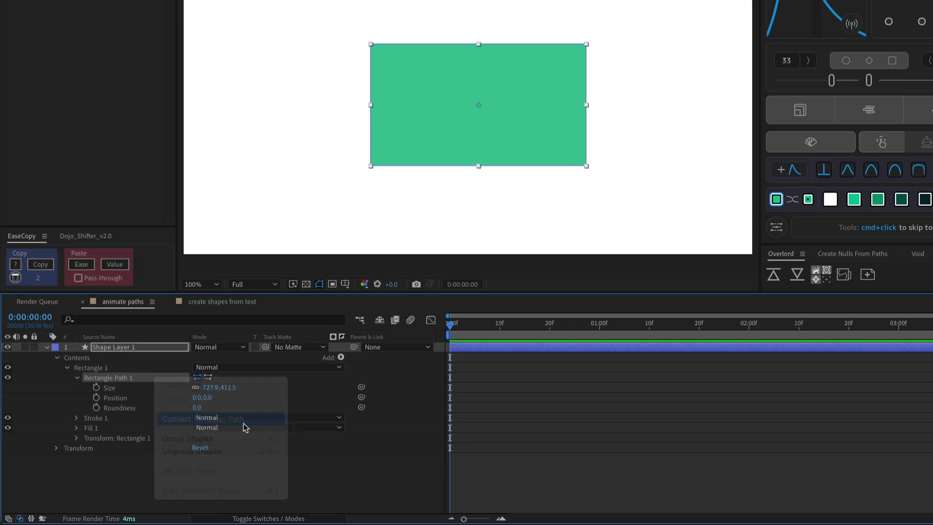
click(76, 377)
click(96, 387)
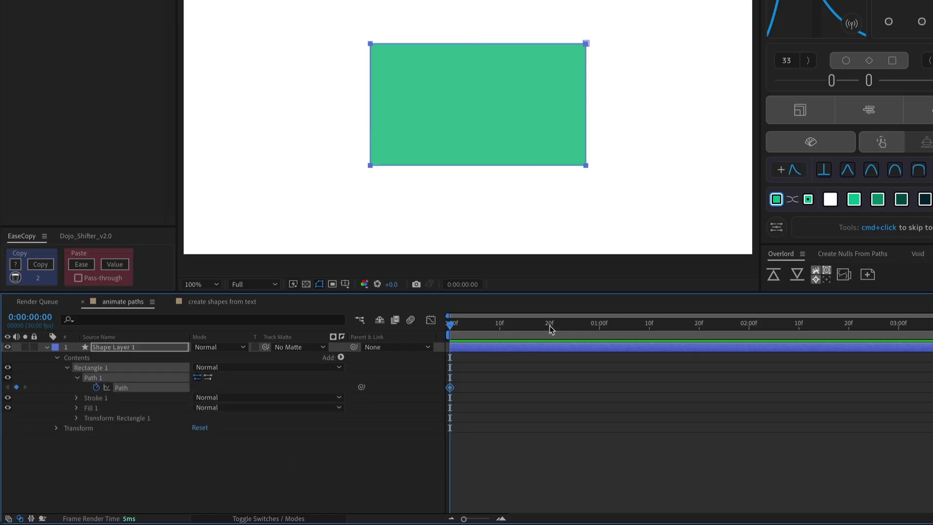